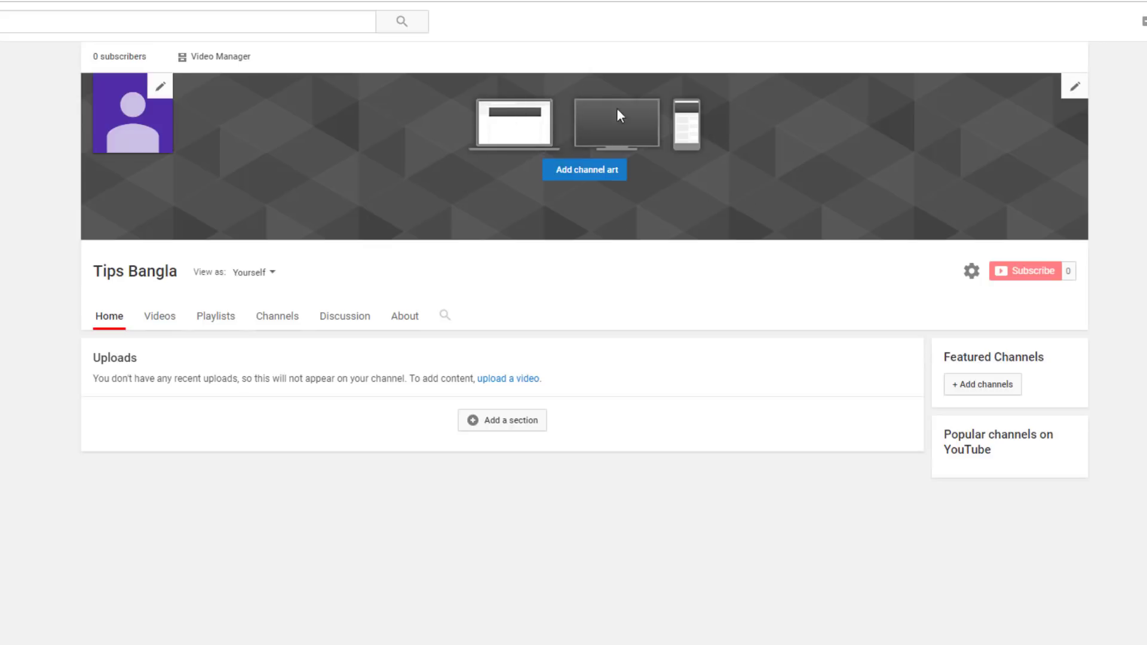
Step: Upload abstract-art-black-background-1473215, the neon-mask image, as the new Google Account profile photo
left_click(160, 91)
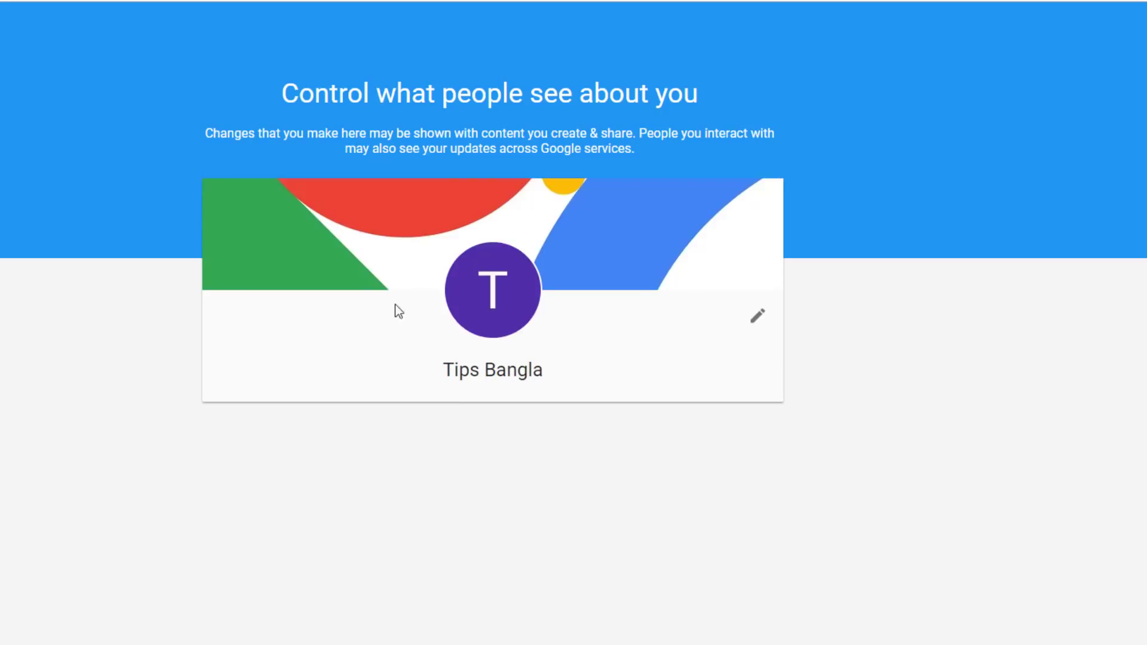
left_click(495, 272)
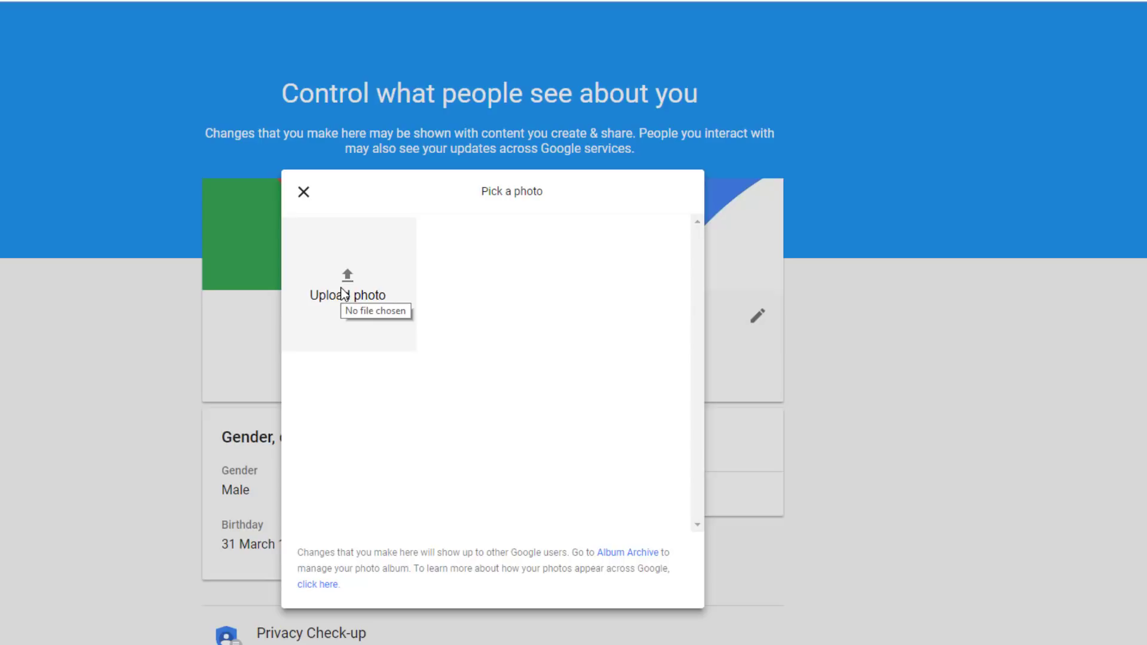
left_click(342, 294)
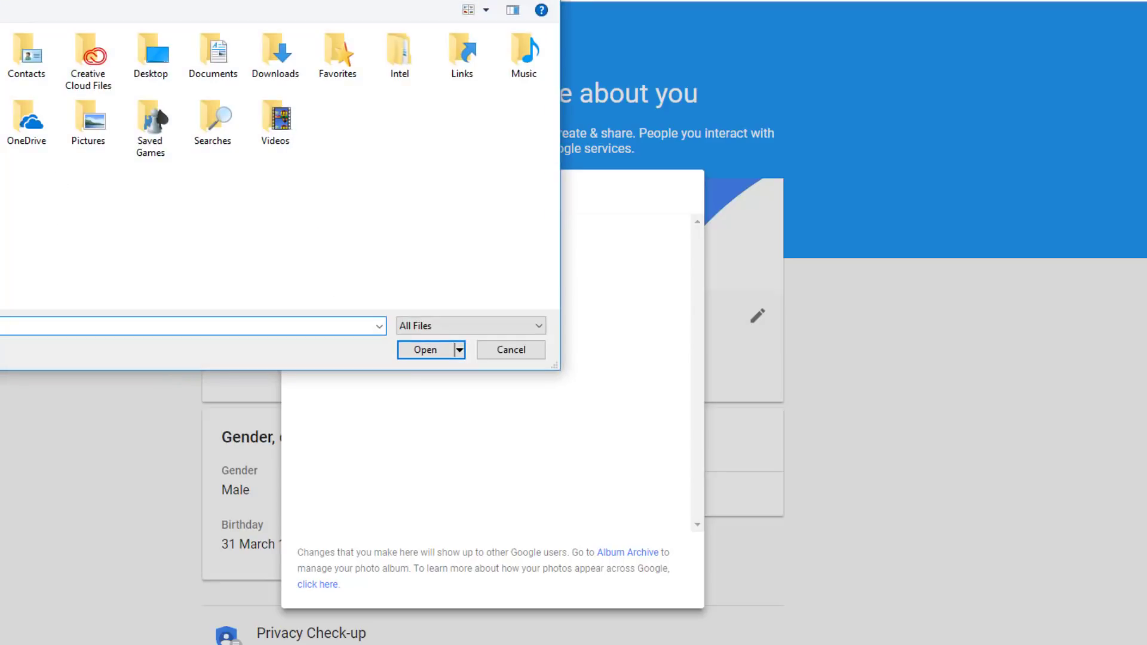
double_click(276, 57)
scroll(255, 196, "down", 3)
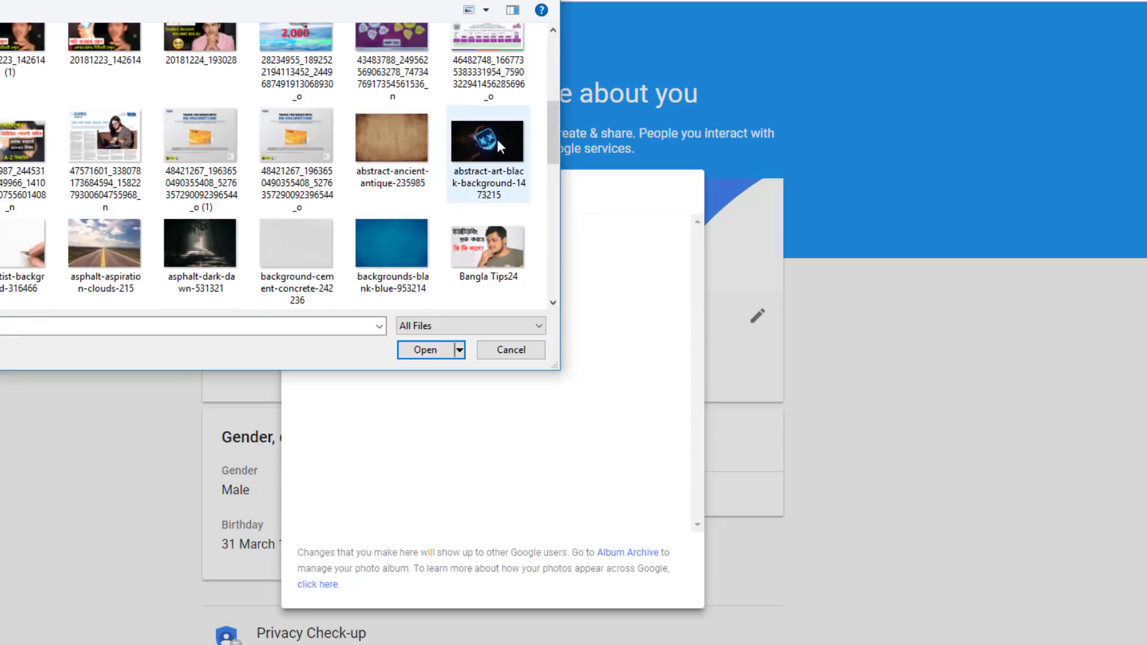
left_click(496, 139)
double_click(497, 139)
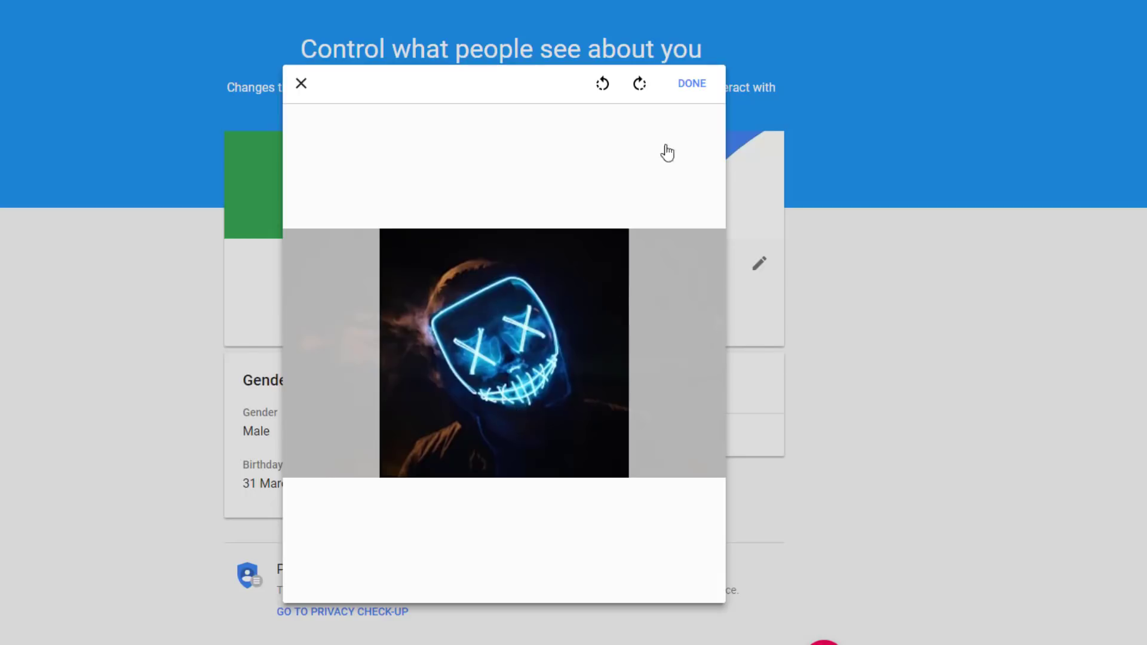
Step: Confirm the cropped neon-mask photo so it becomes the Tips Bangla channel icon
left_click(688, 86)
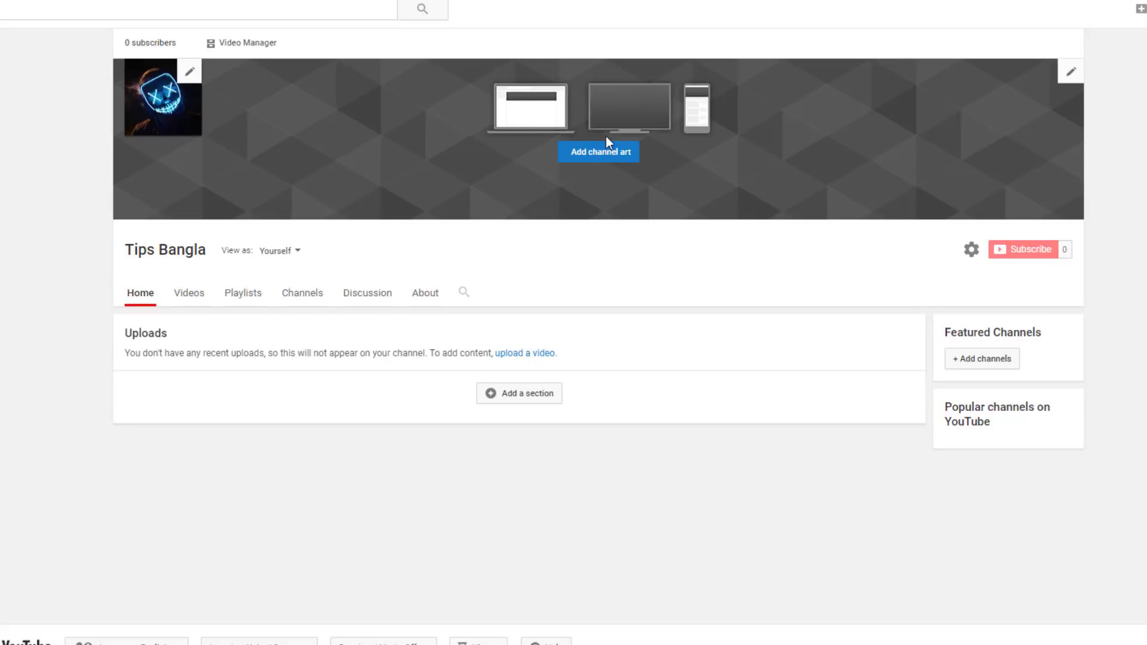
Step: Browse account photos and stock banner images for channel art, trying the mountain-valley image
left_click(589, 154)
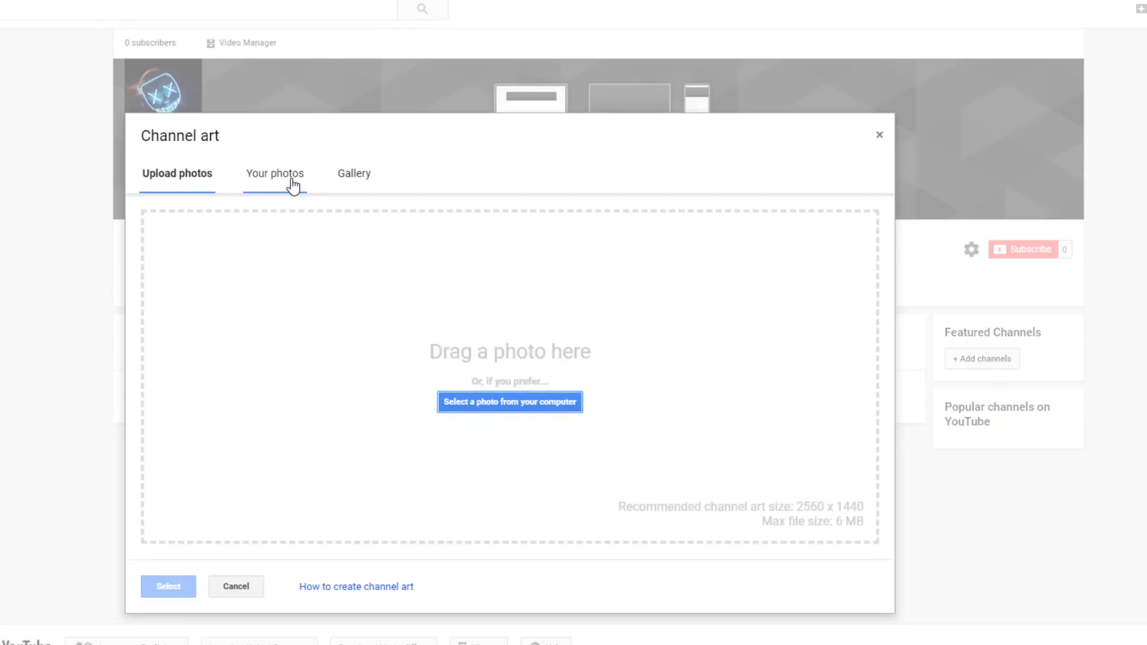
left_click(289, 180)
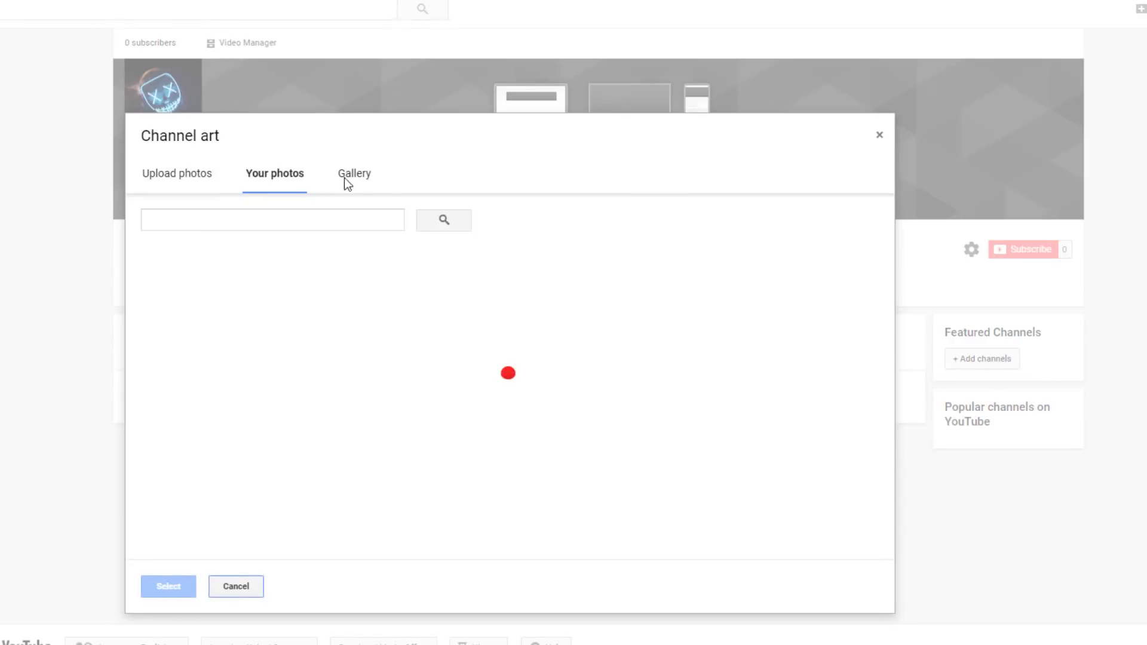
left_click(355, 175)
left_click(279, 180)
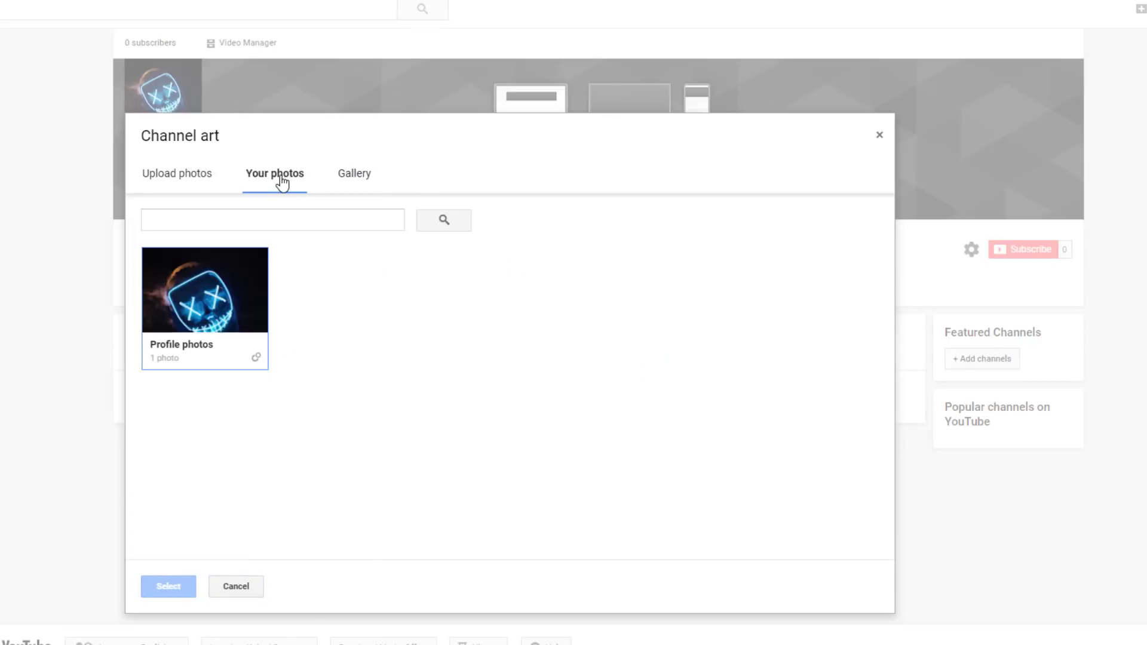
left_click(353, 177)
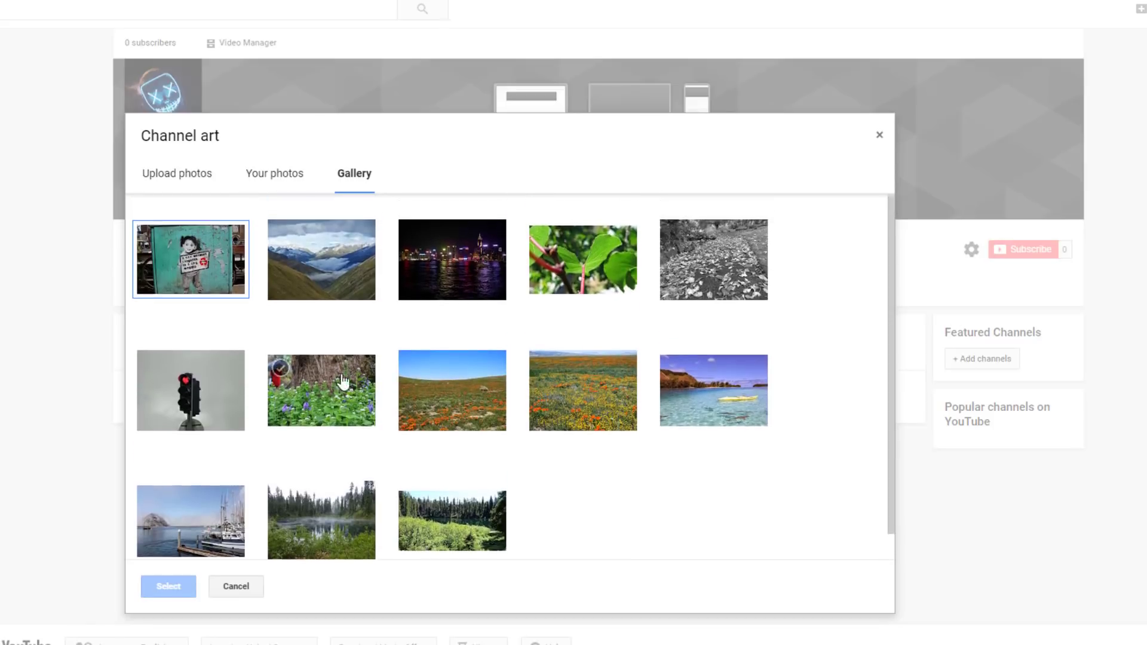
left_click(370, 297)
Step: Choose the neon-mask photo from the Profile photos album as the channel banner
left_click(207, 177)
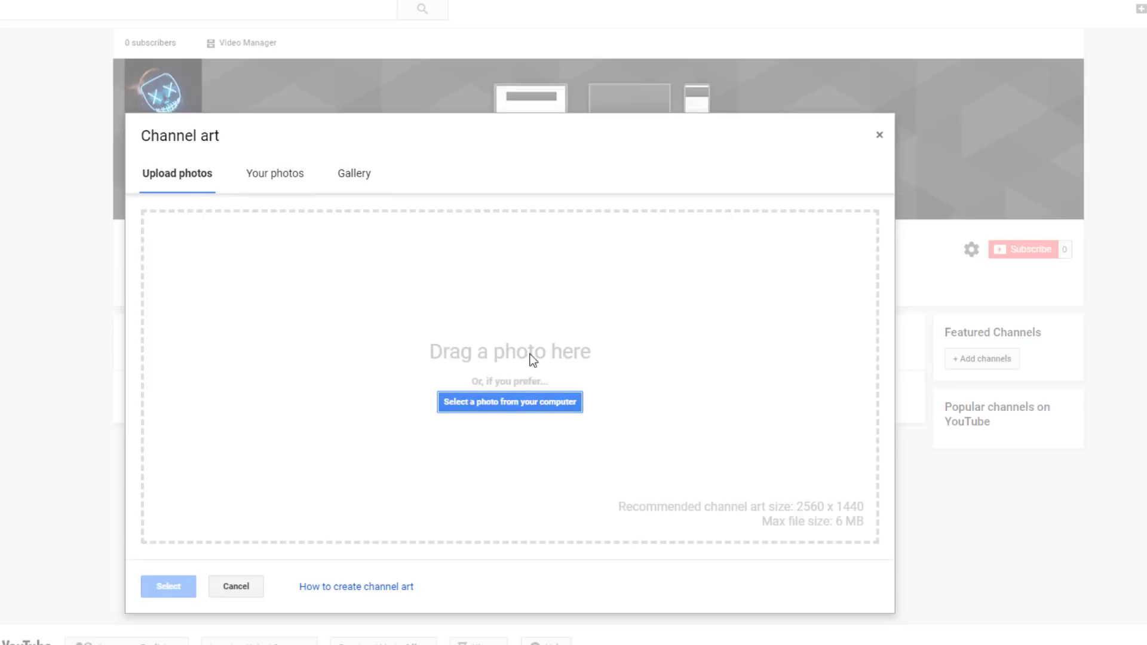
left_click(297, 187)
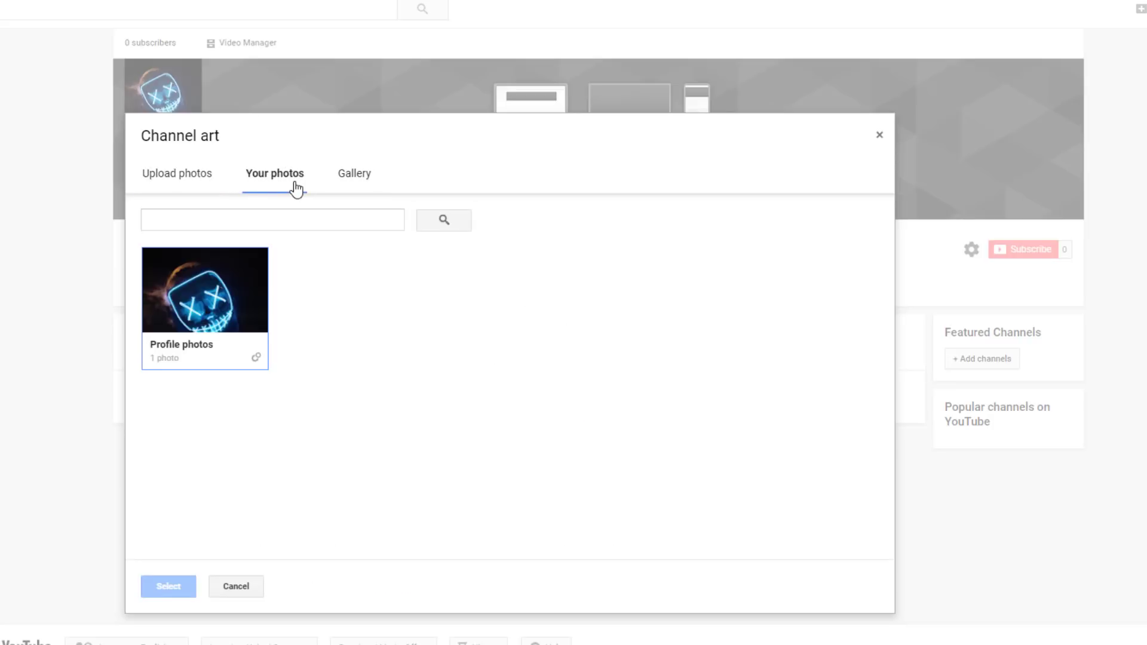
left_click(238, 294)
left_click(215, 293)
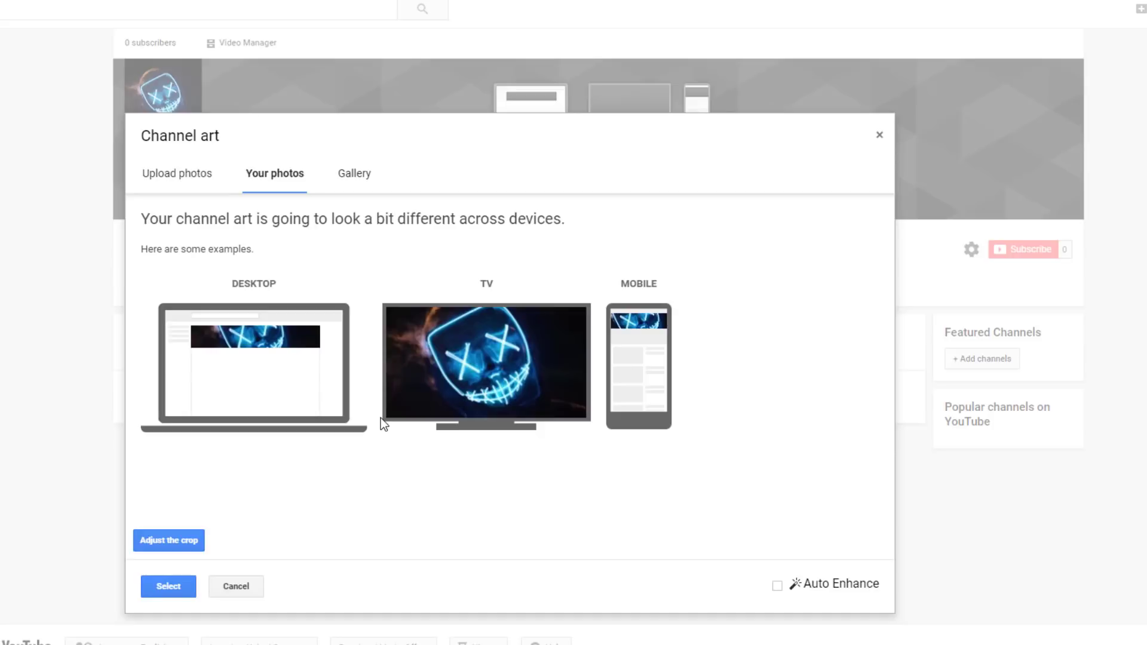
left_click(163, 586)
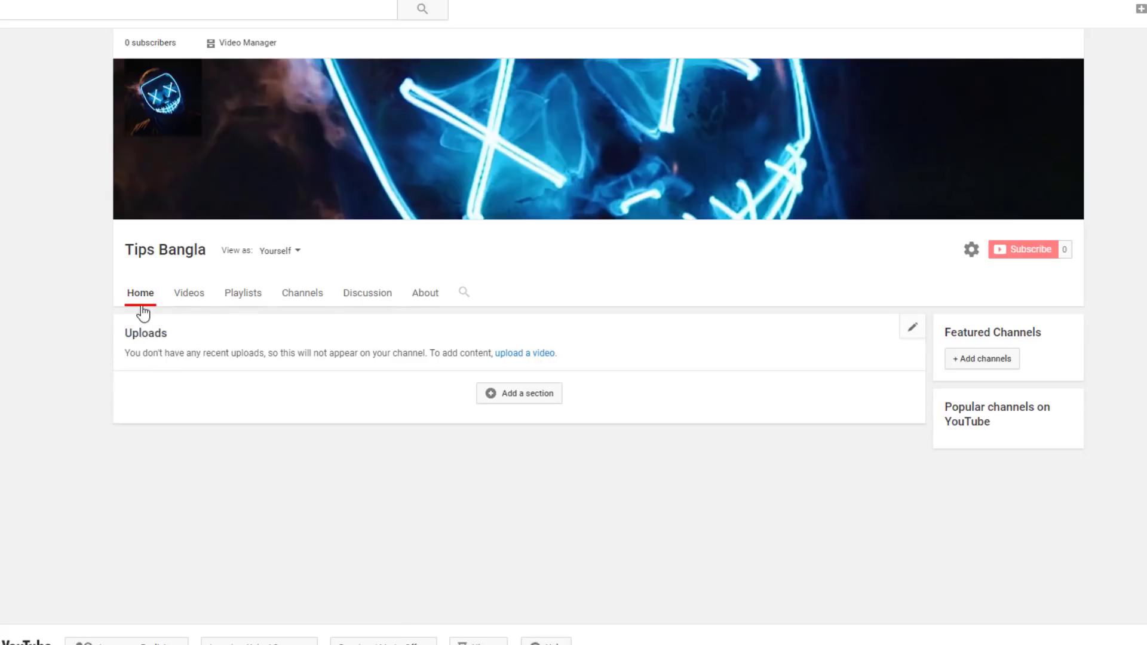
Step: Add a Popular uploads home-page section with a Vertical list layout
left_click(537, 400)
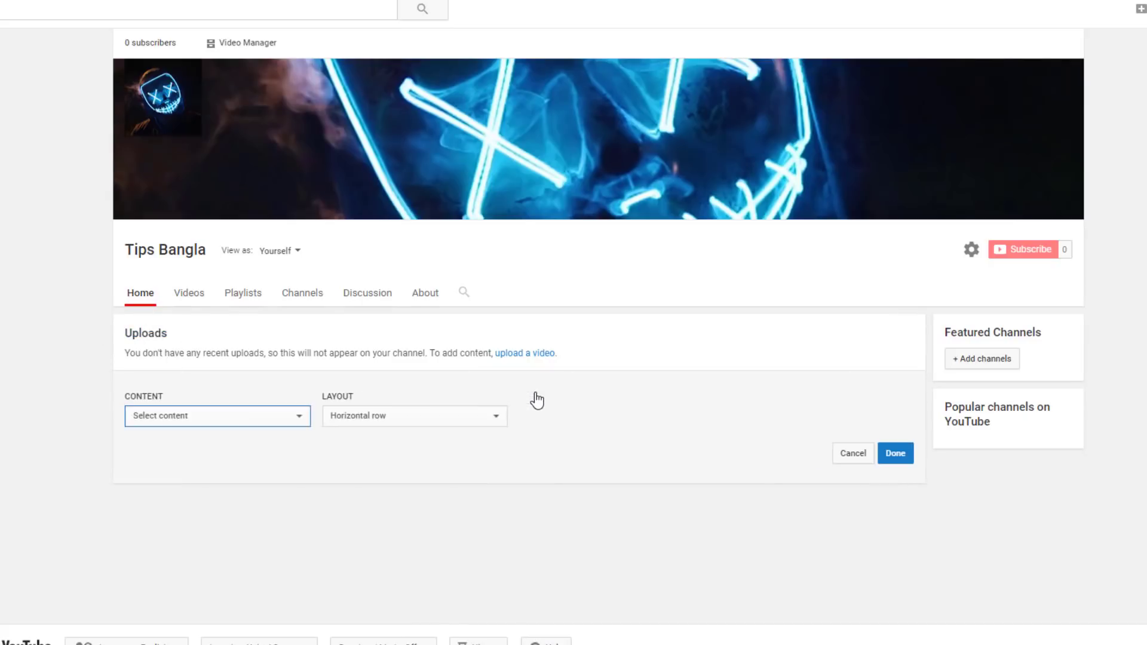
left_click(210, 417)
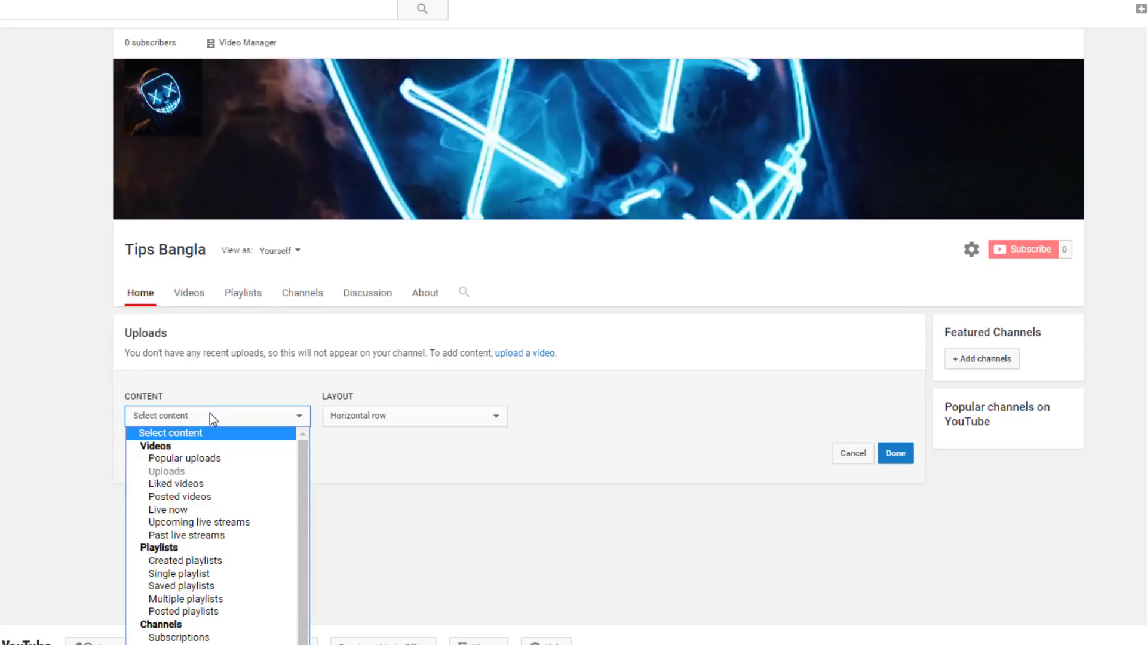
left_click(209, 416)
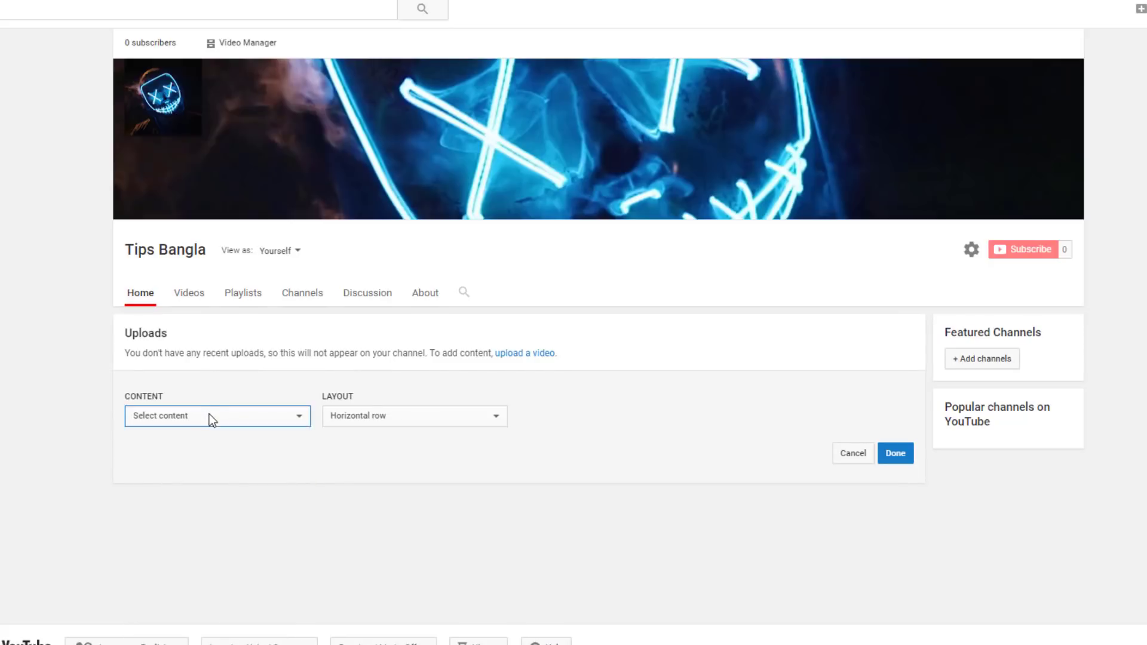
left_click(205, 415)
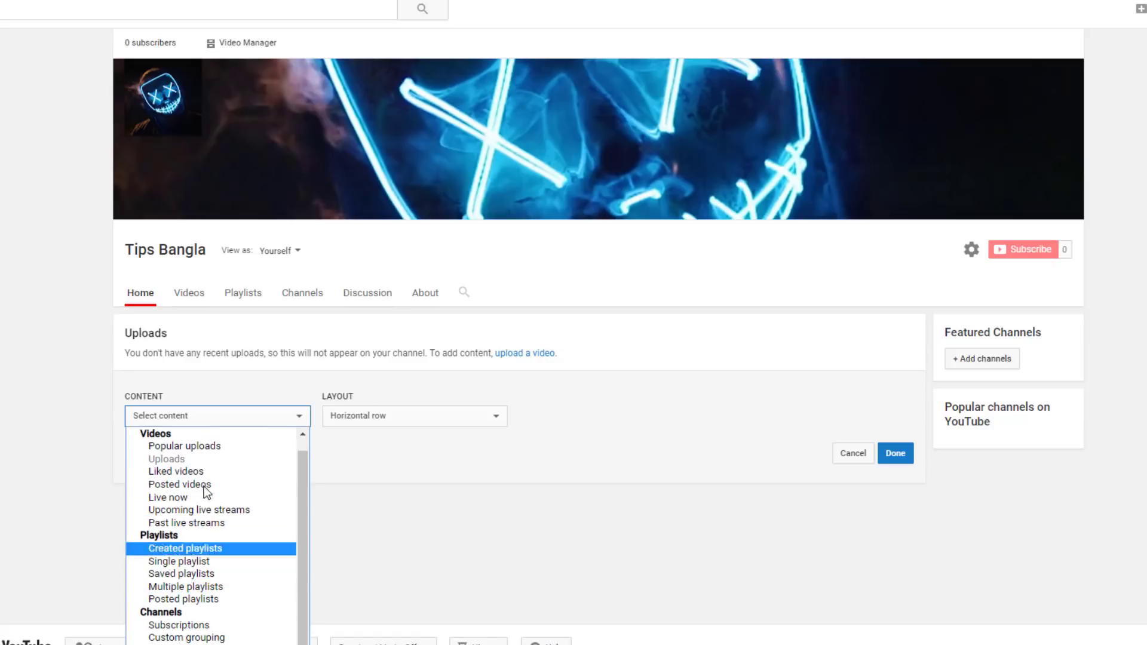
left_click(199, 445)
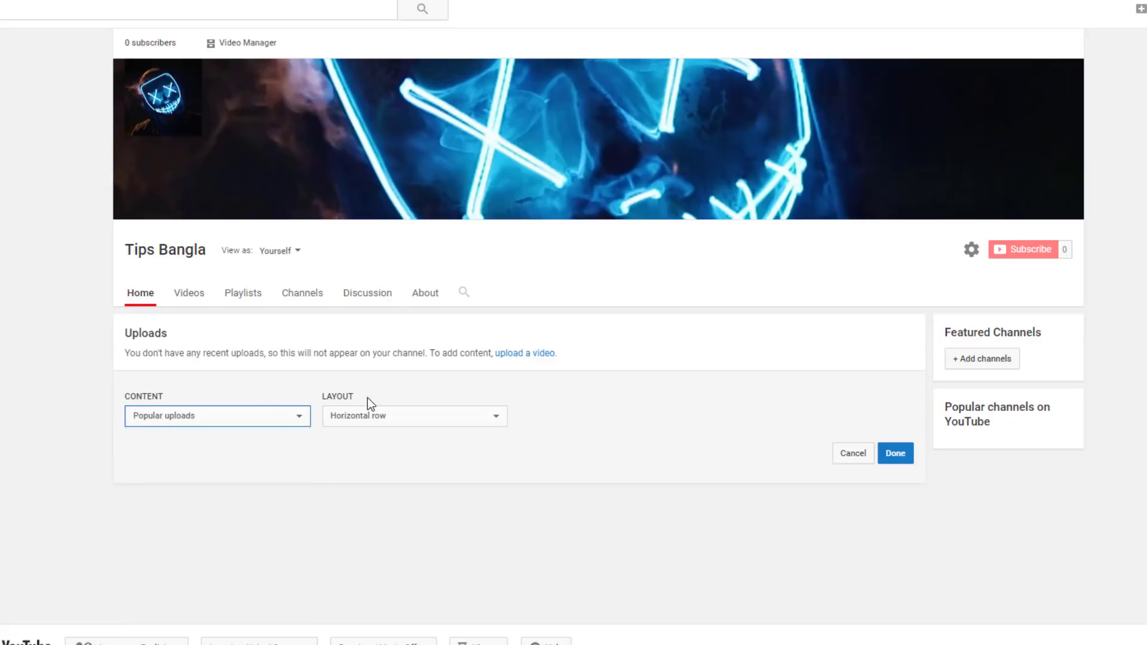
left_click(373, 417)
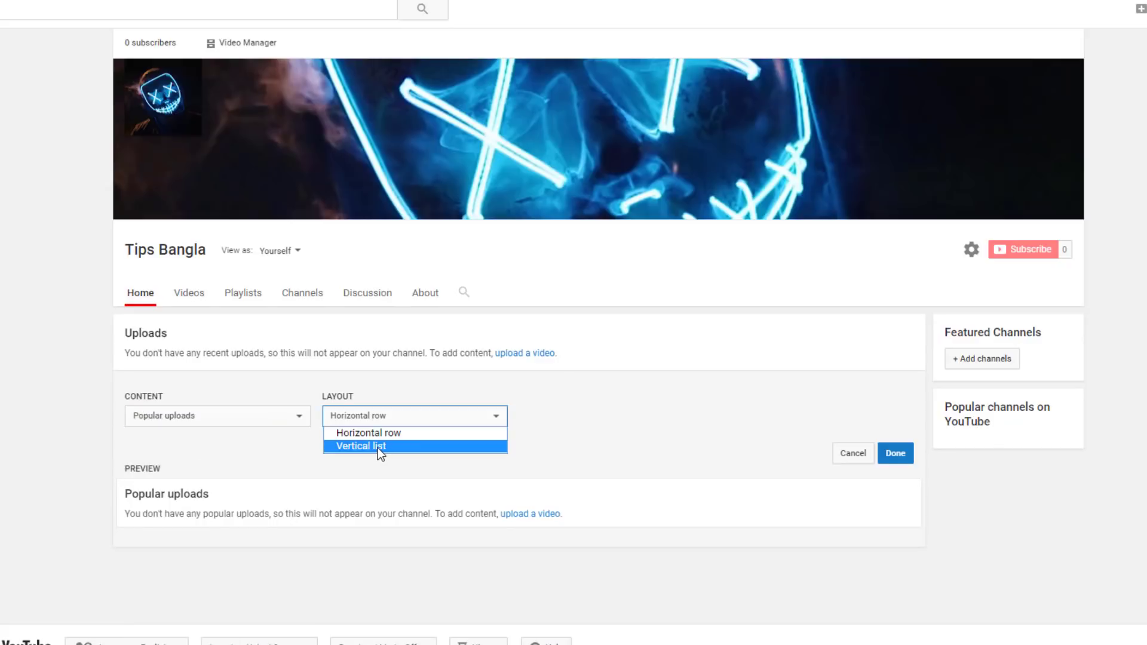
left_click(378, 447)
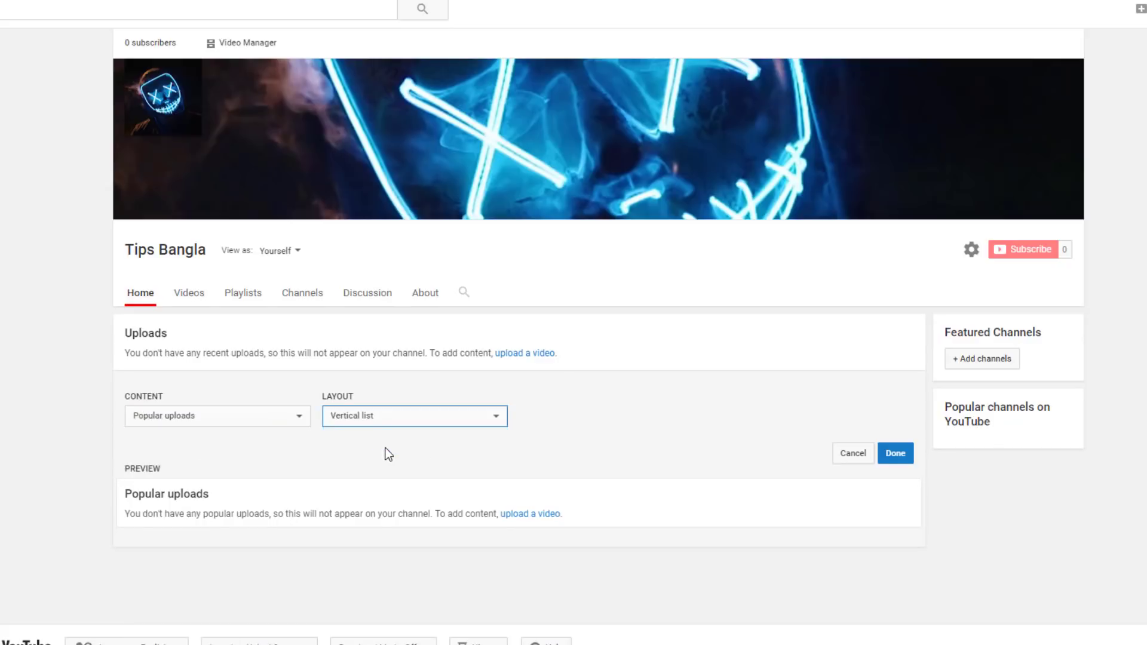
left_click(904, 456)
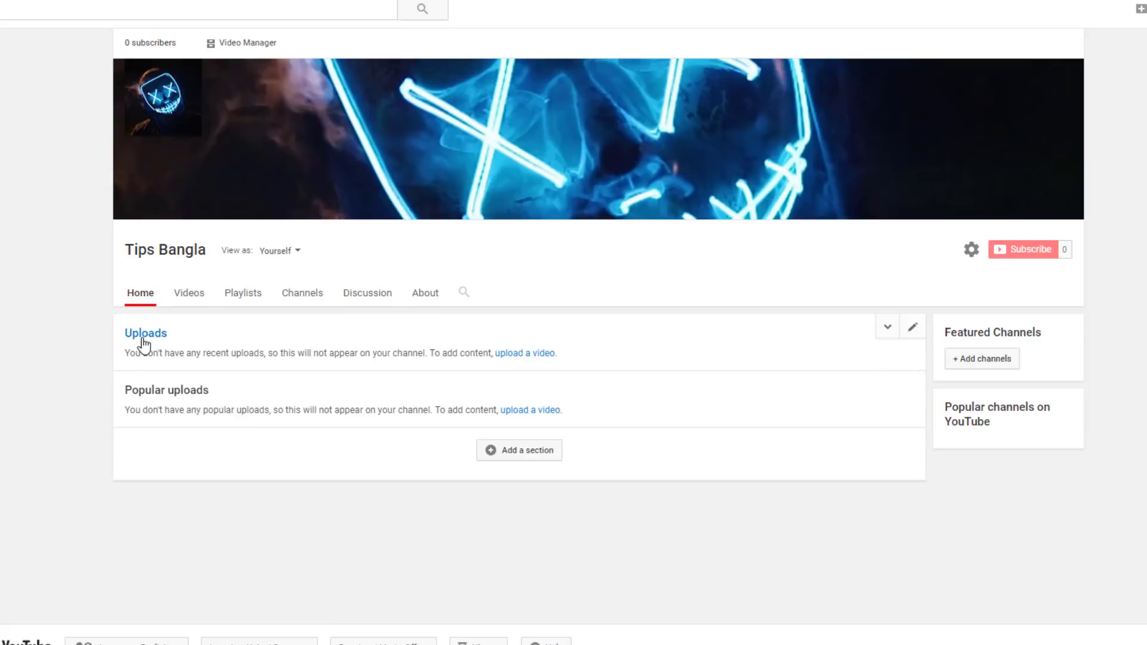
Step: Begin a second Recent posts section, then discard it
left_click(503, 455)
left_click(203, 475)
scroll(203, 415, "down", 1)
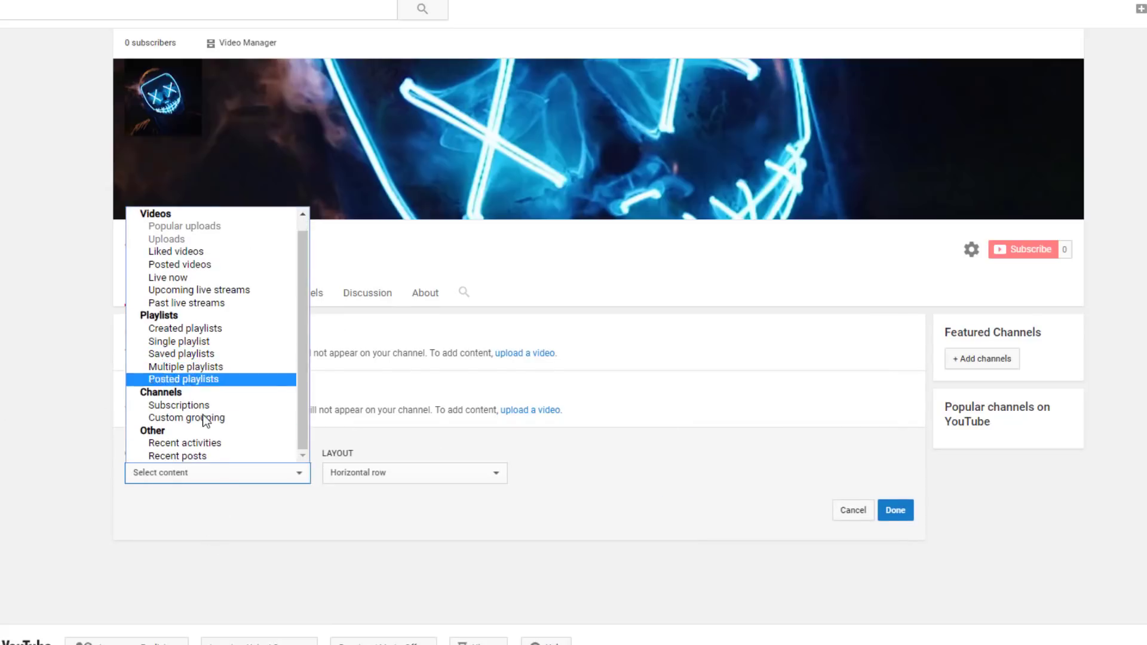
left_click(182, 450)
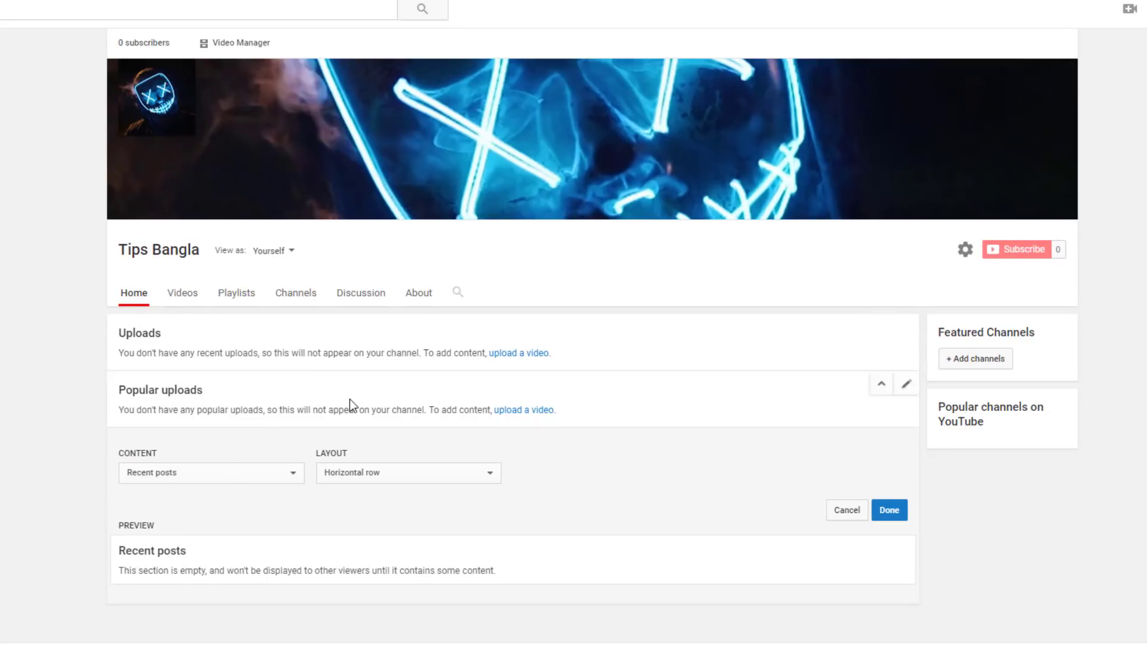
key("Escape")
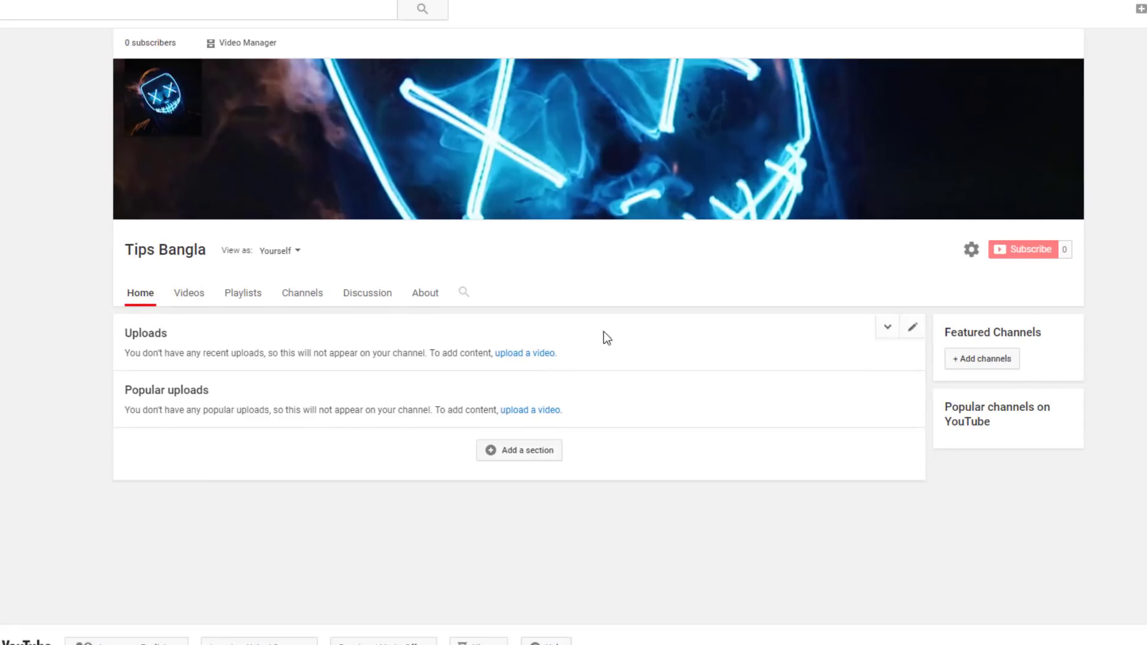
Step: Preview the channel as a Returning subscriber and highlight the no-content message
left_click(274, 251)
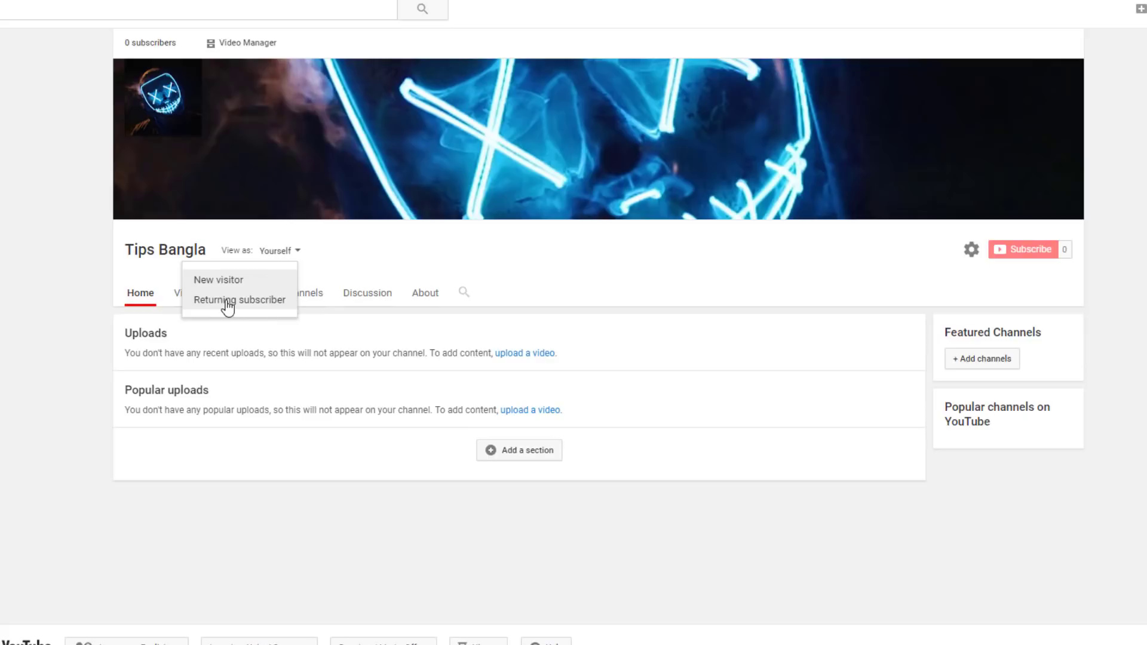
left_click(338, 313)
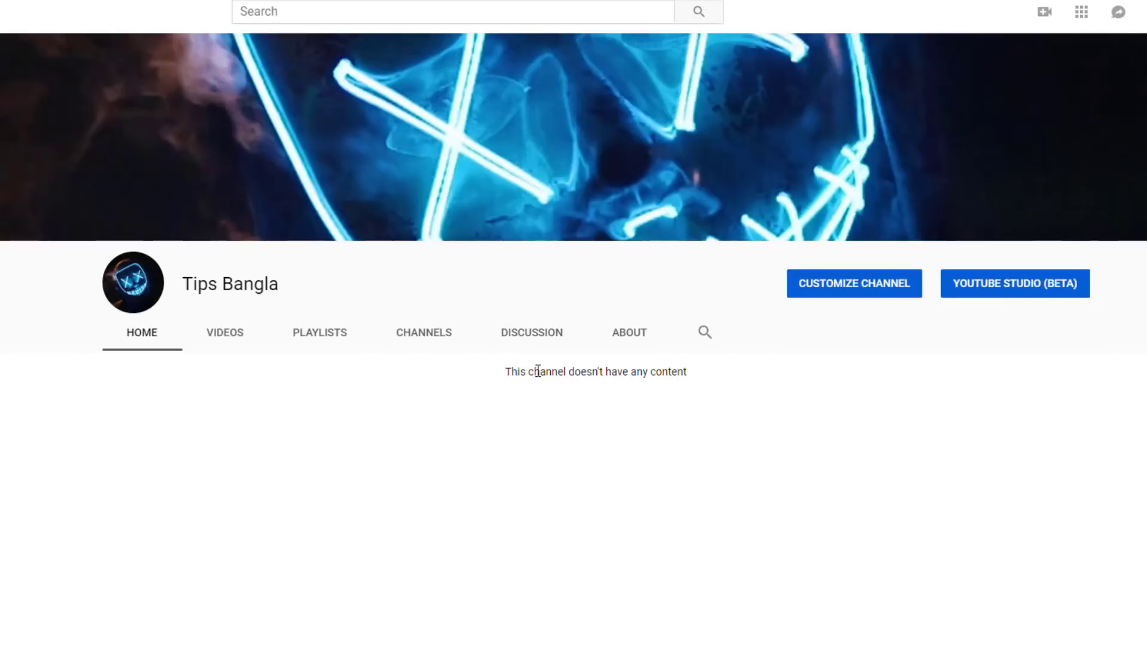
left_click_drag(512, 372, 703, 367)
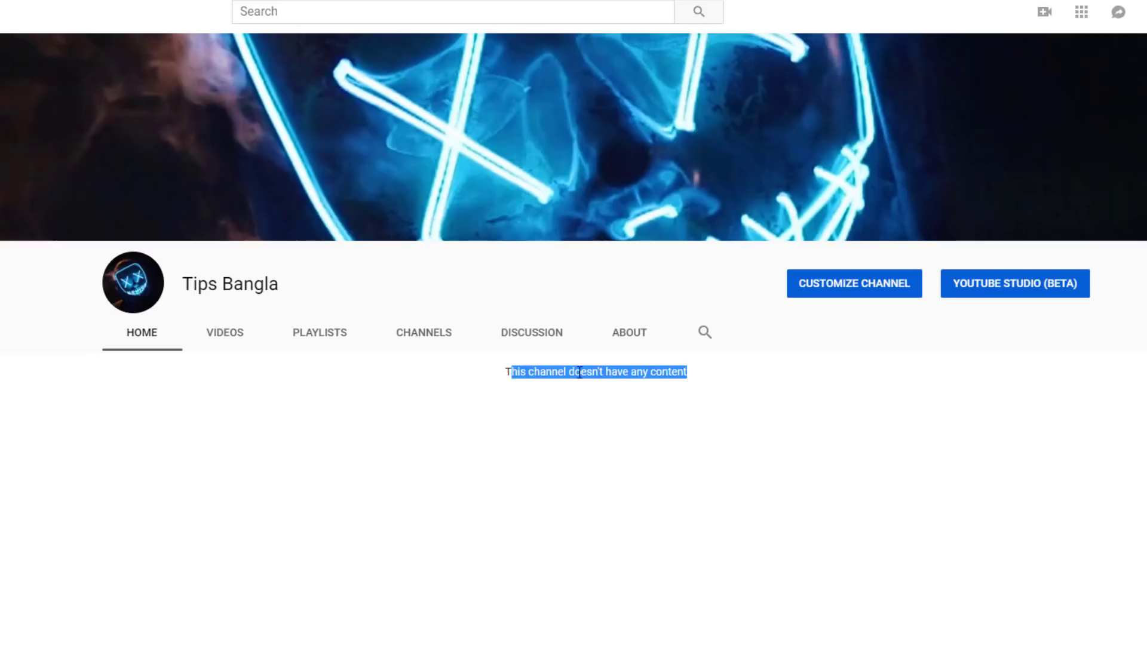
Step: Switch to the classic channel customization page and reveal the banner's edit button
mouse_move(129, 290)
left_click(894, 292)
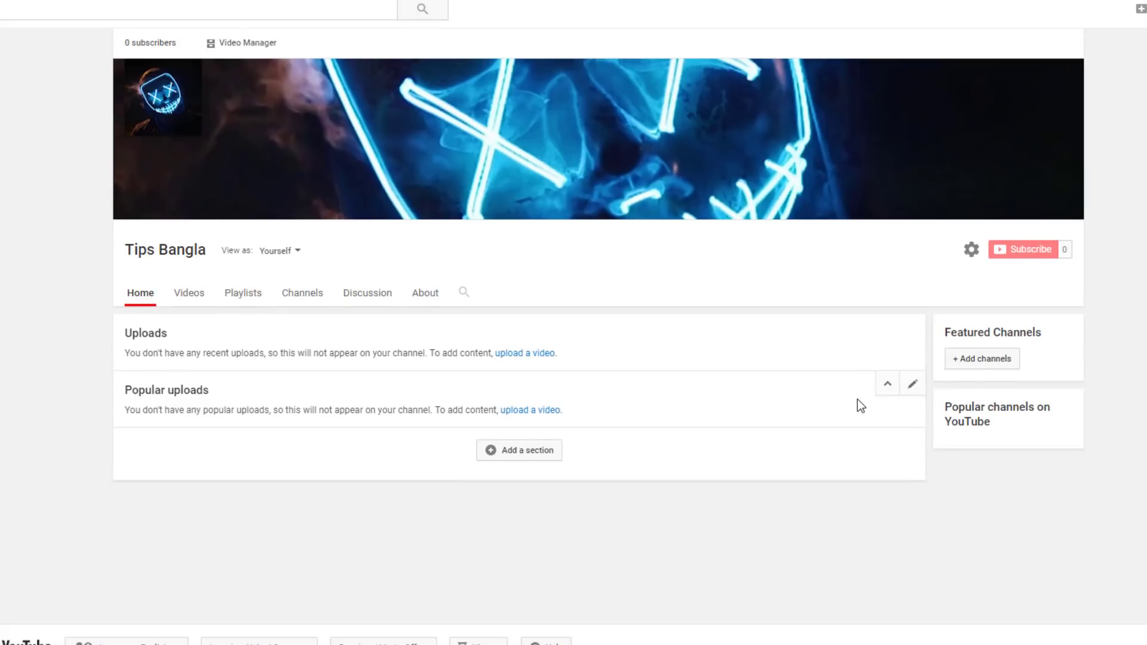
mouse_move(994, 206)
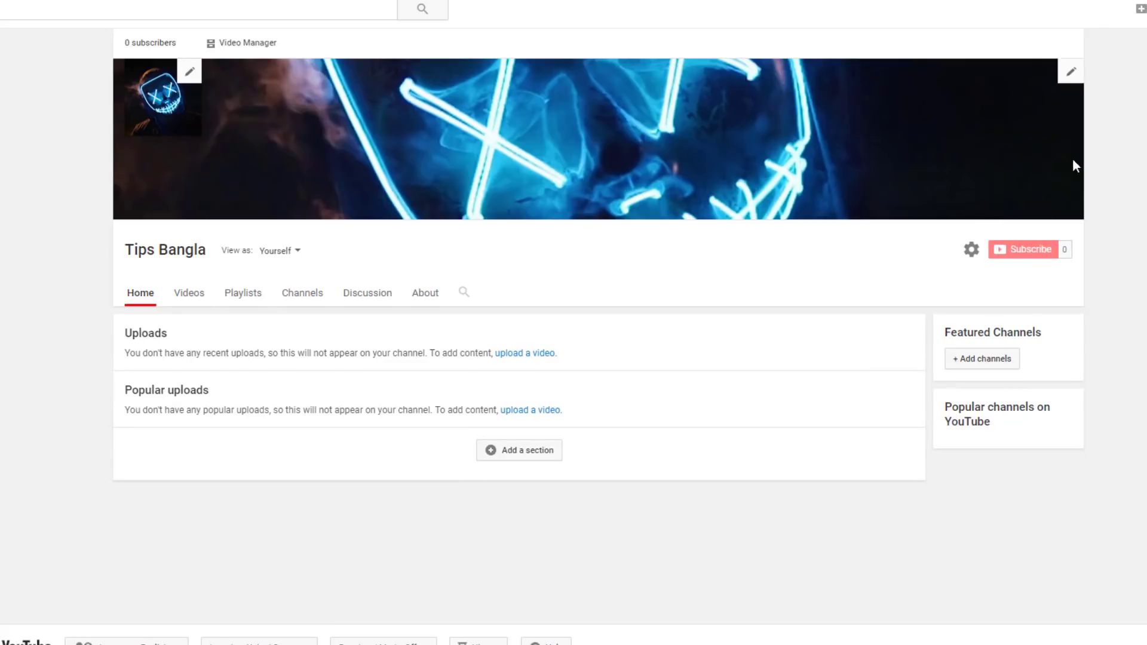
Step: Open the banner's Edit links and add a new custom link titled 'facebook'
left_click(1072, 75)
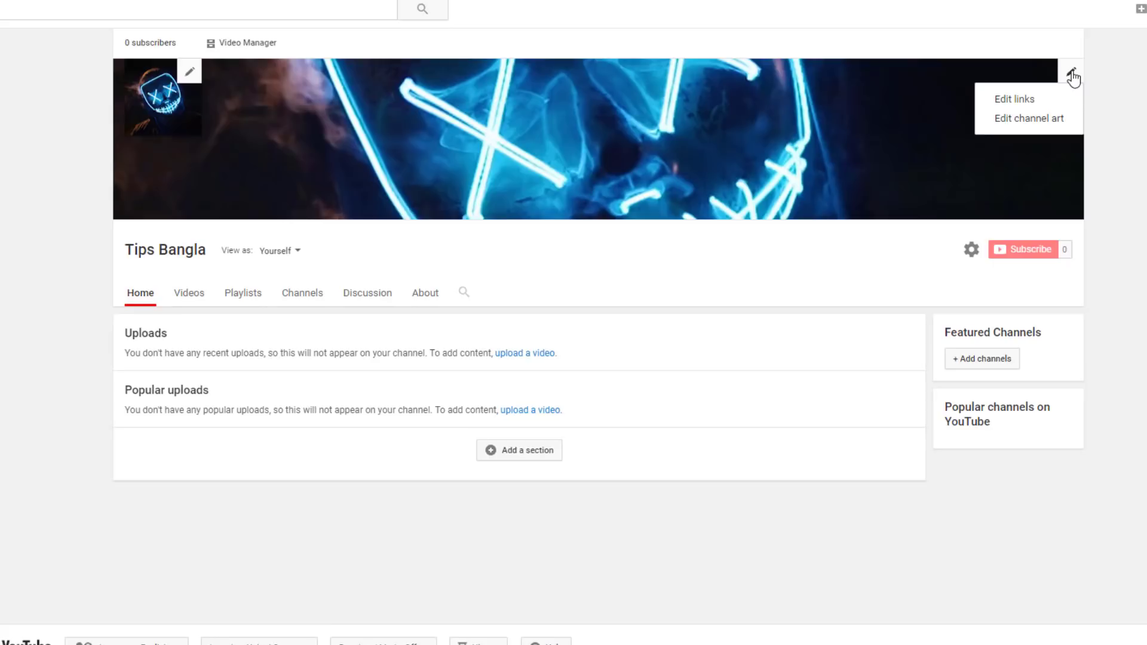
left_click(1037, 103)
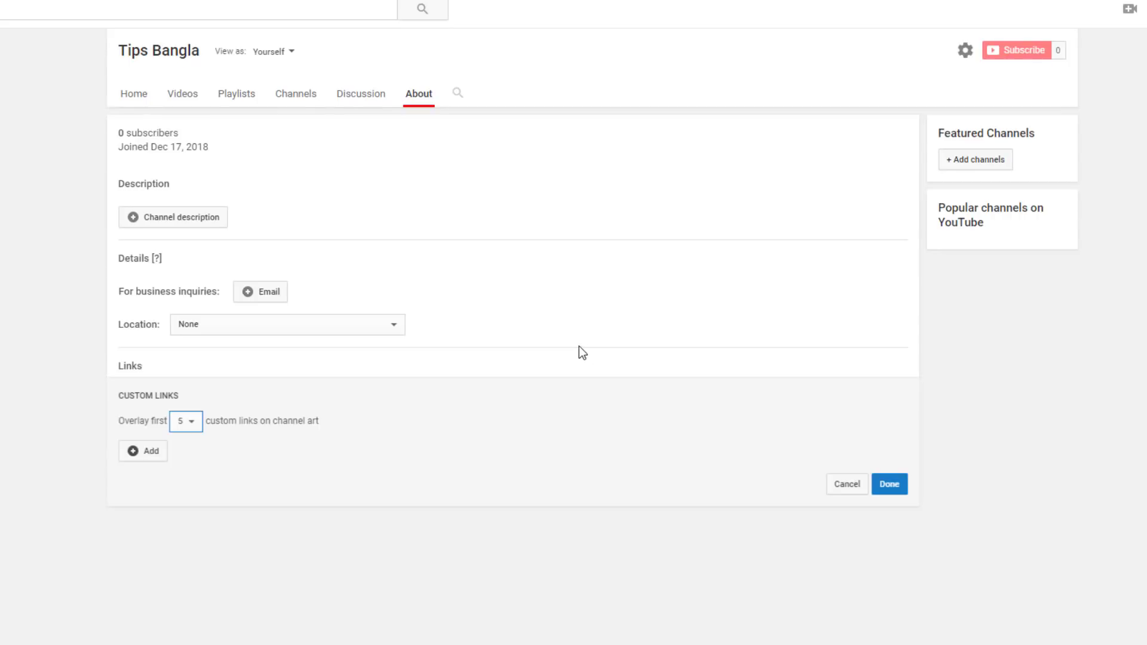
left_click(149, 456)
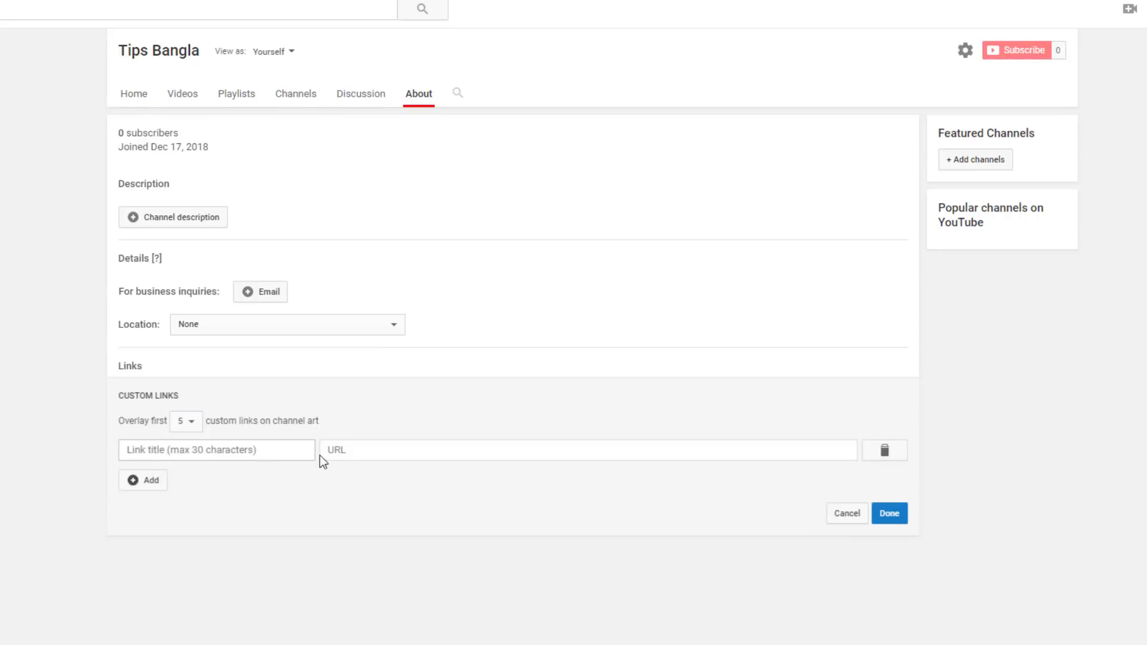
left_click(236, 450)
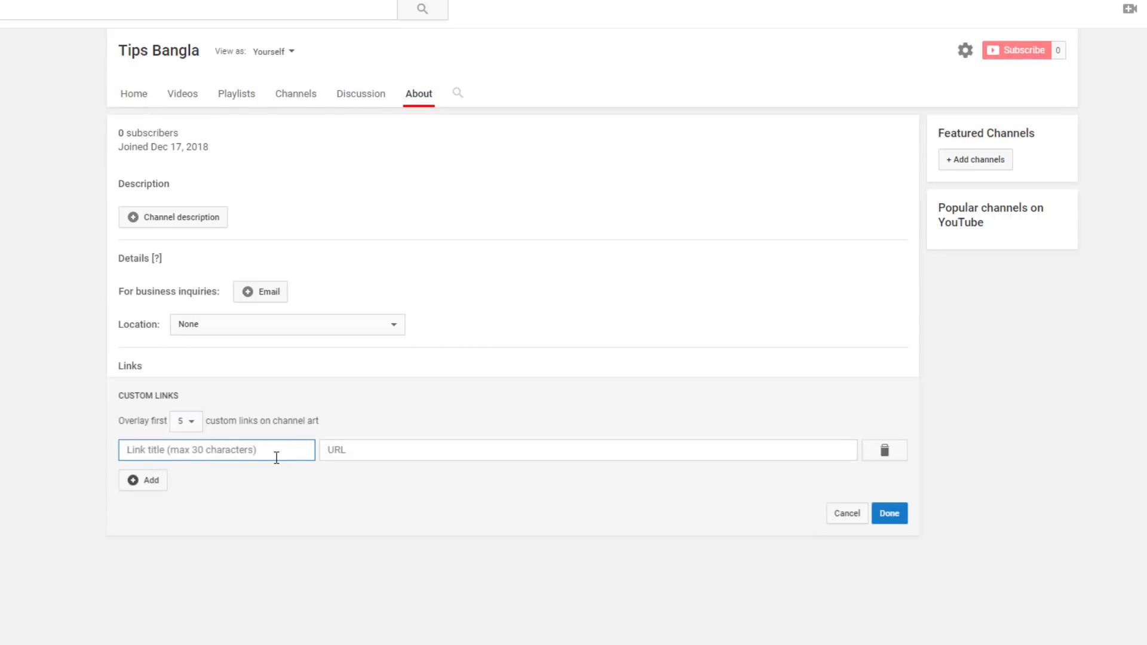
type("facebo")
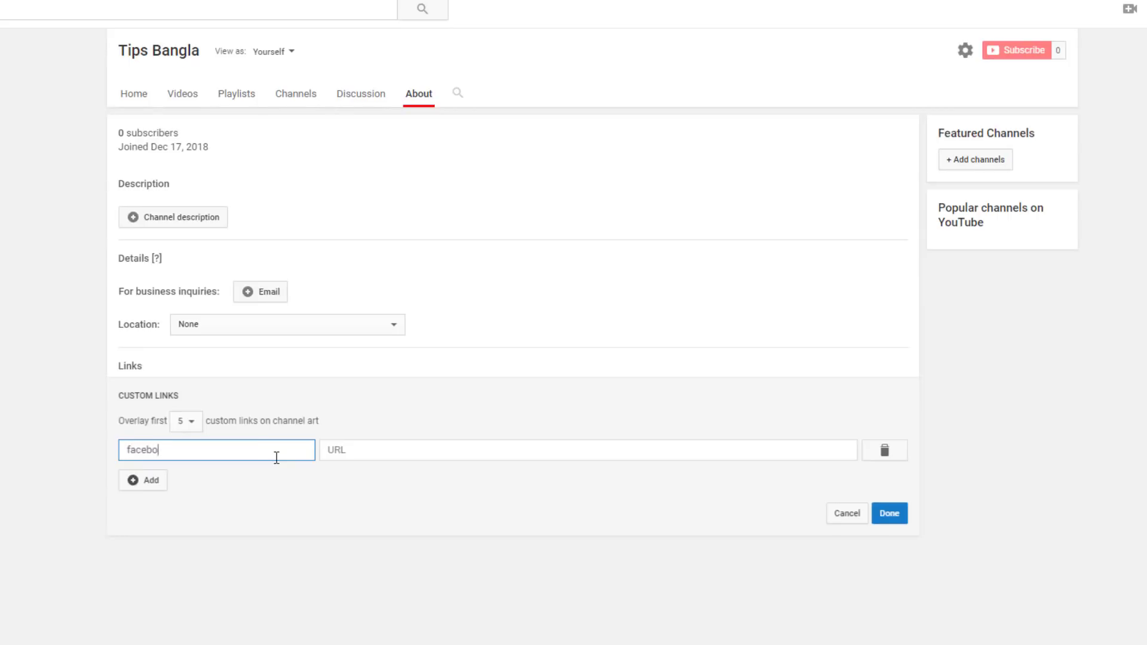
type("ok")
Step: Copy the Facebook page address, paste it as the facebook link URL, and save
left_click(392, 456)
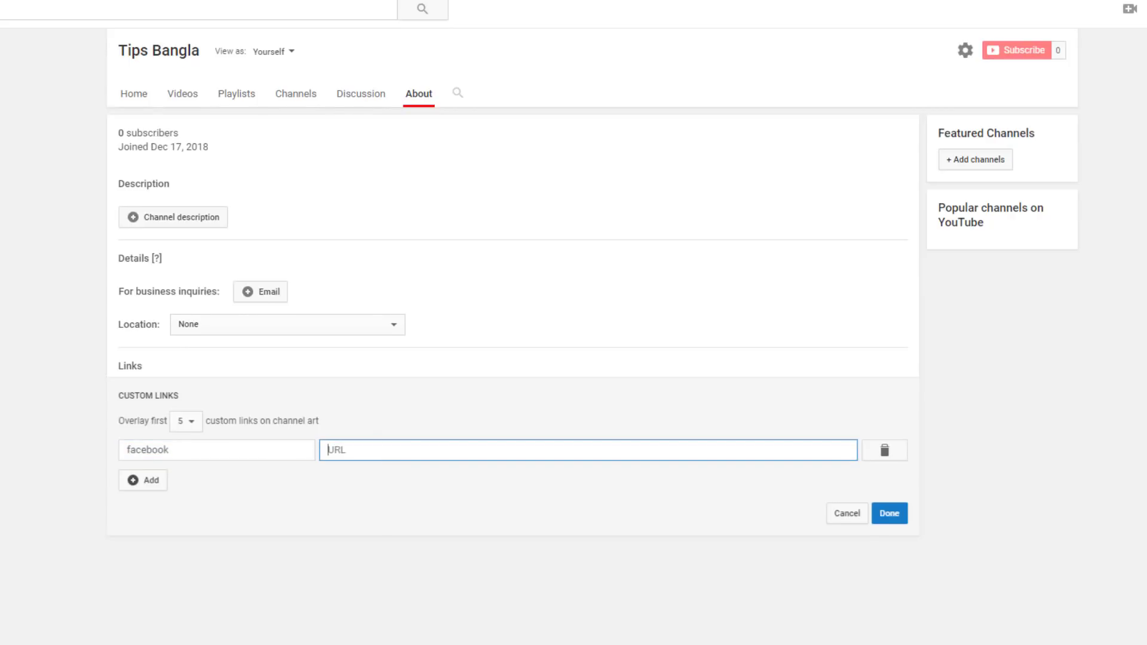
left_click(512, 598)
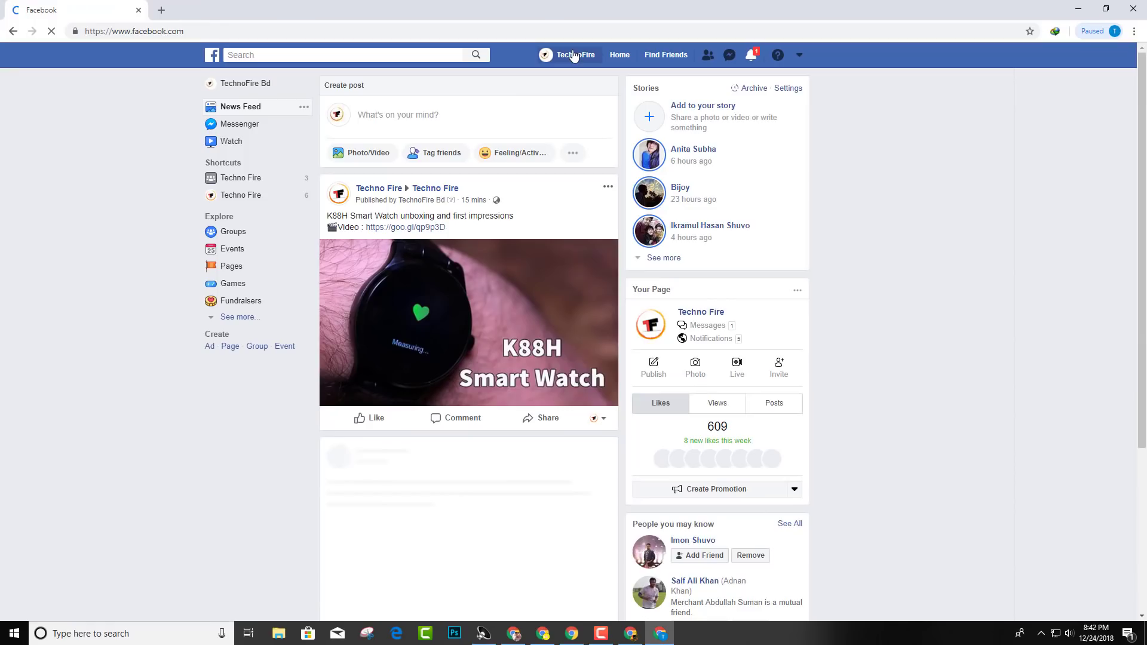
left_click(573, 55)
left_click(260, 31)
key("ctrl+c")
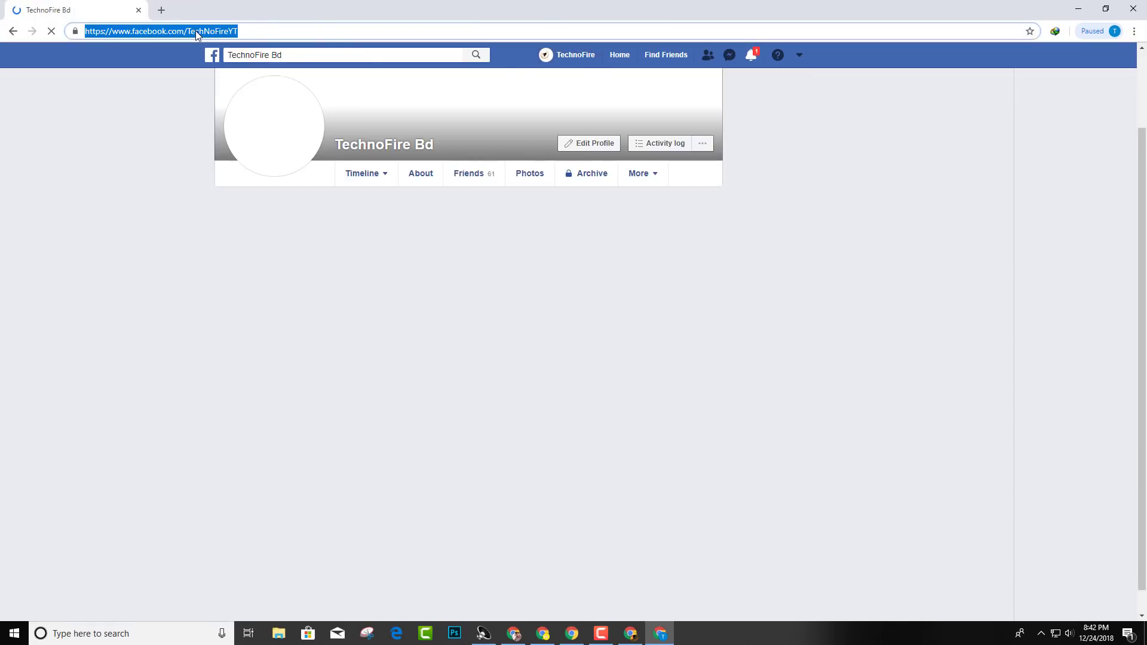
right_click(195, 30)
left_click(240, 97)
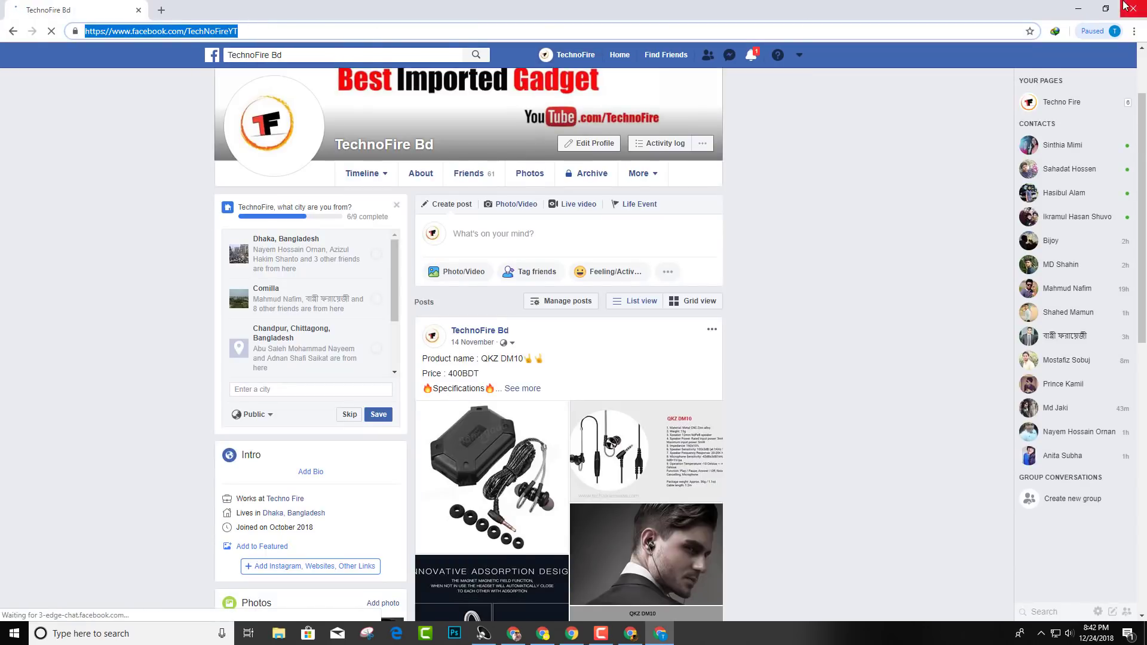
left_click(1086, 9)
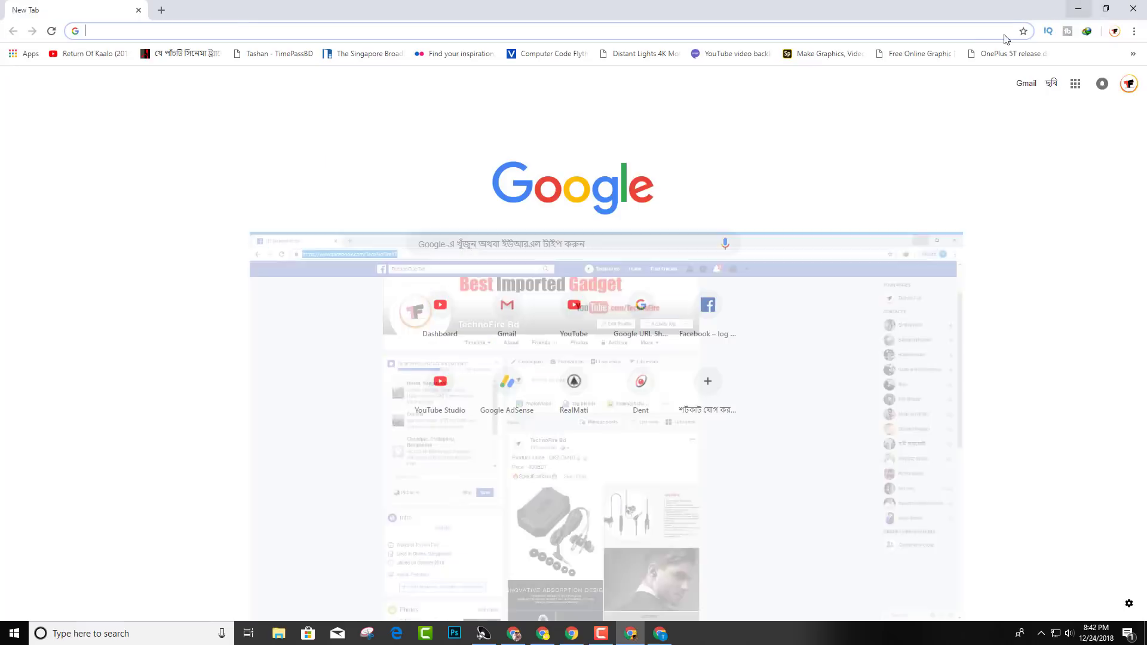
left_click(1080, 7)
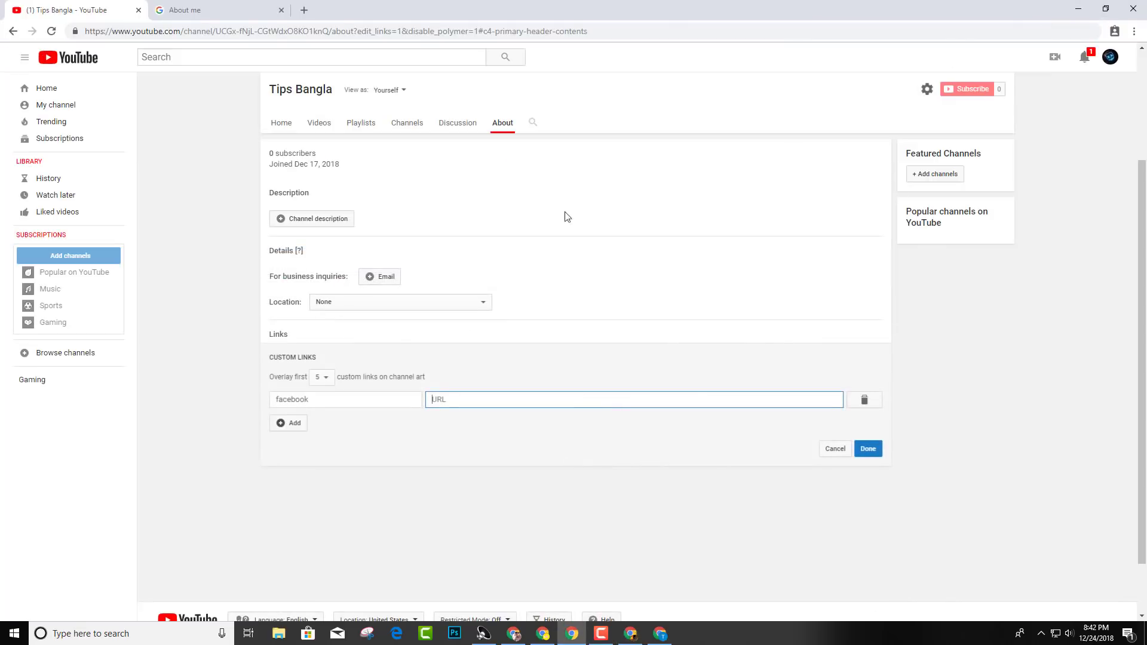
right_click(504, 398)
left_click(541, 486)
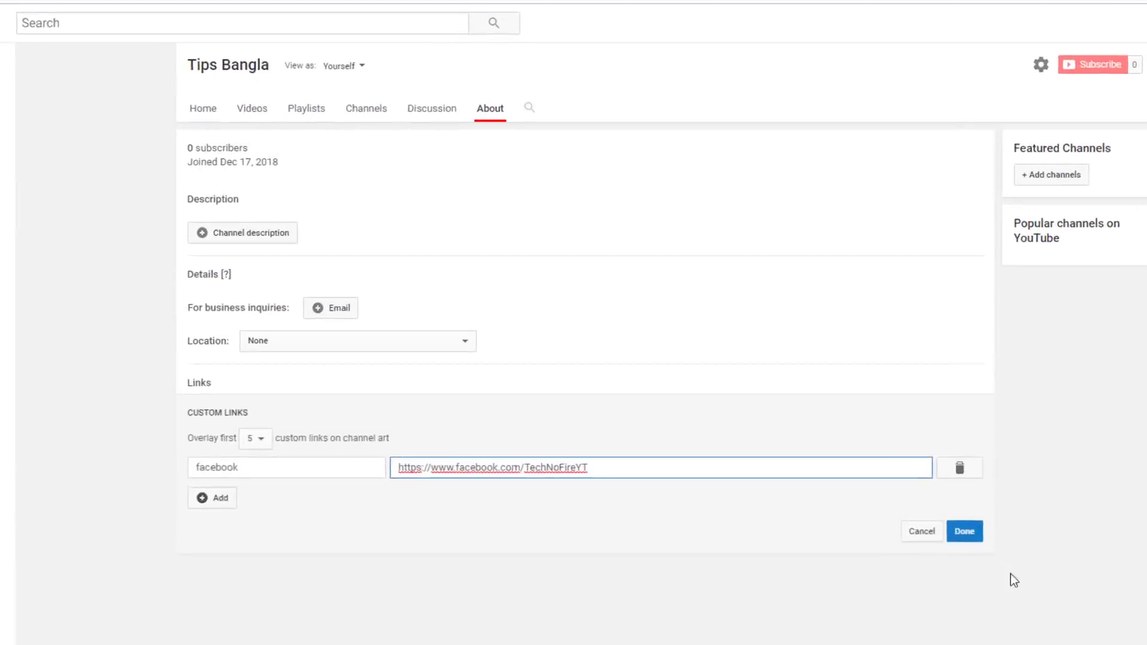
left_click(963, 532)
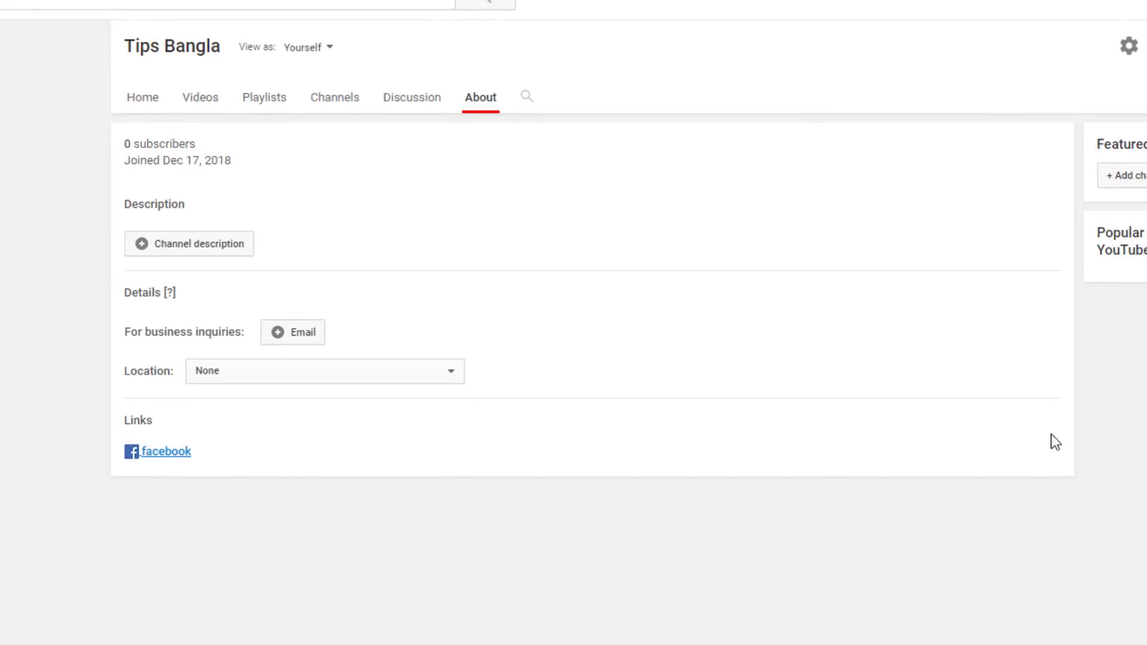
Step: Reopen the links editor, add extra entries, save, and test the banner's facebook link
left_click(1058, 451)
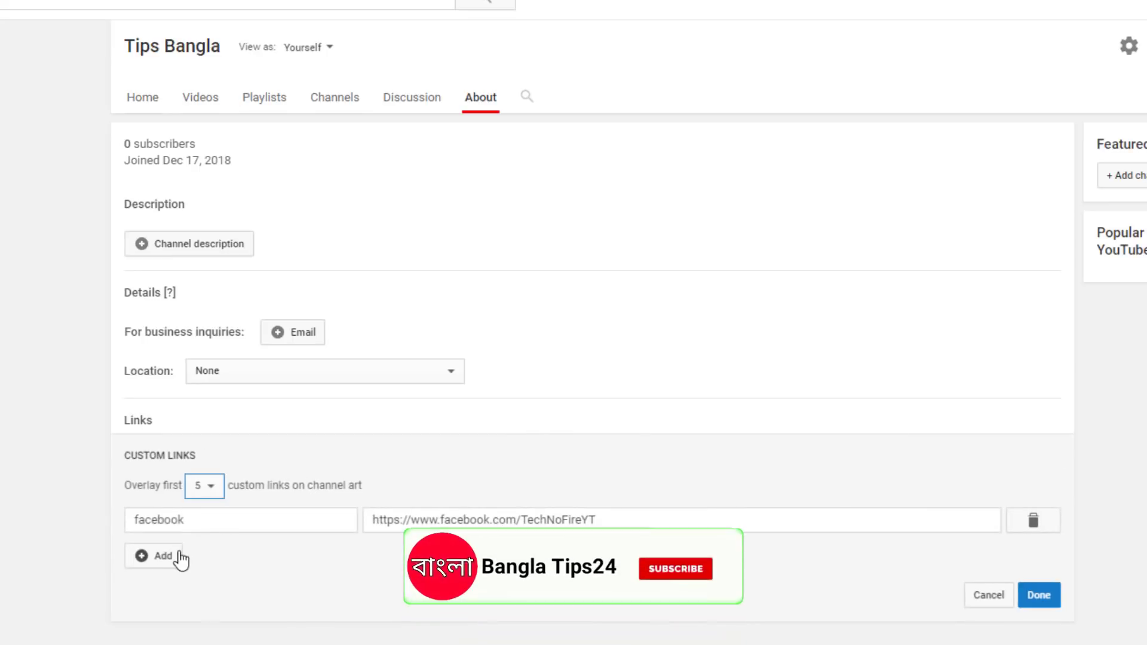
left_click(170, 556)
left_click(231, 561)
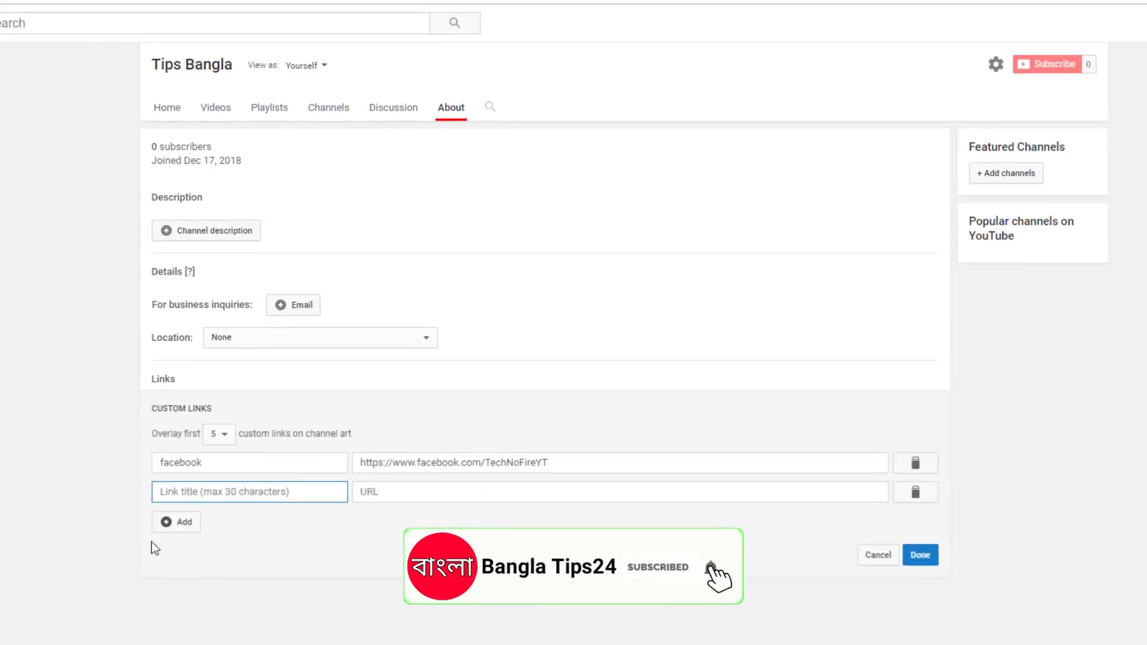
left_click(159, 586)
left_click(186, 535)
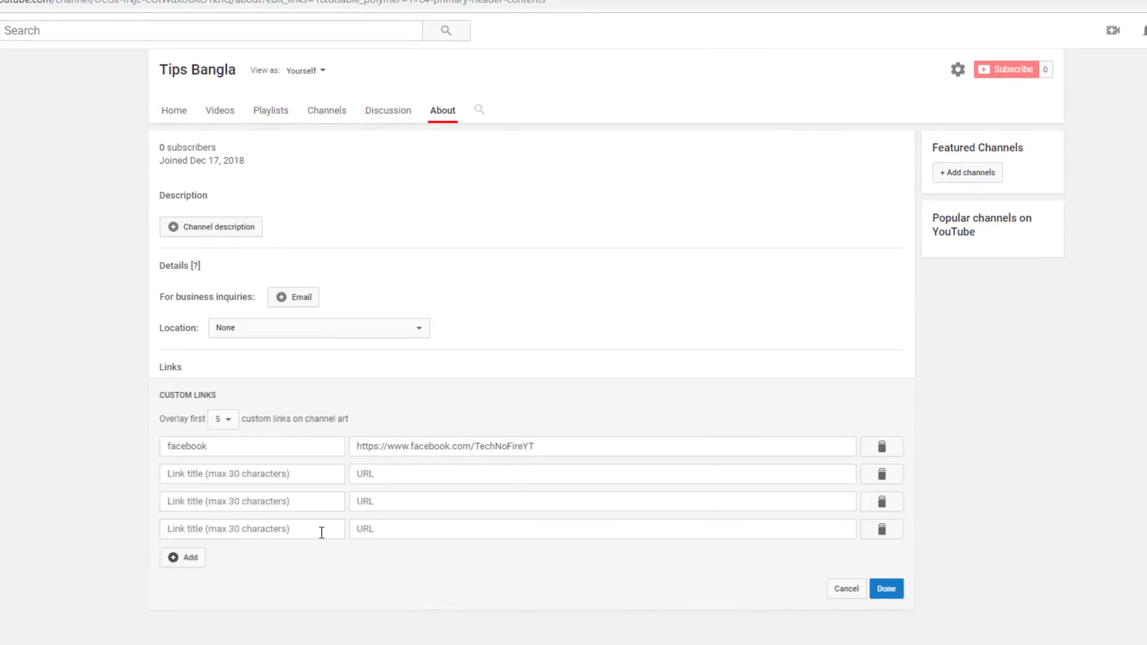
left_click(887, 590)
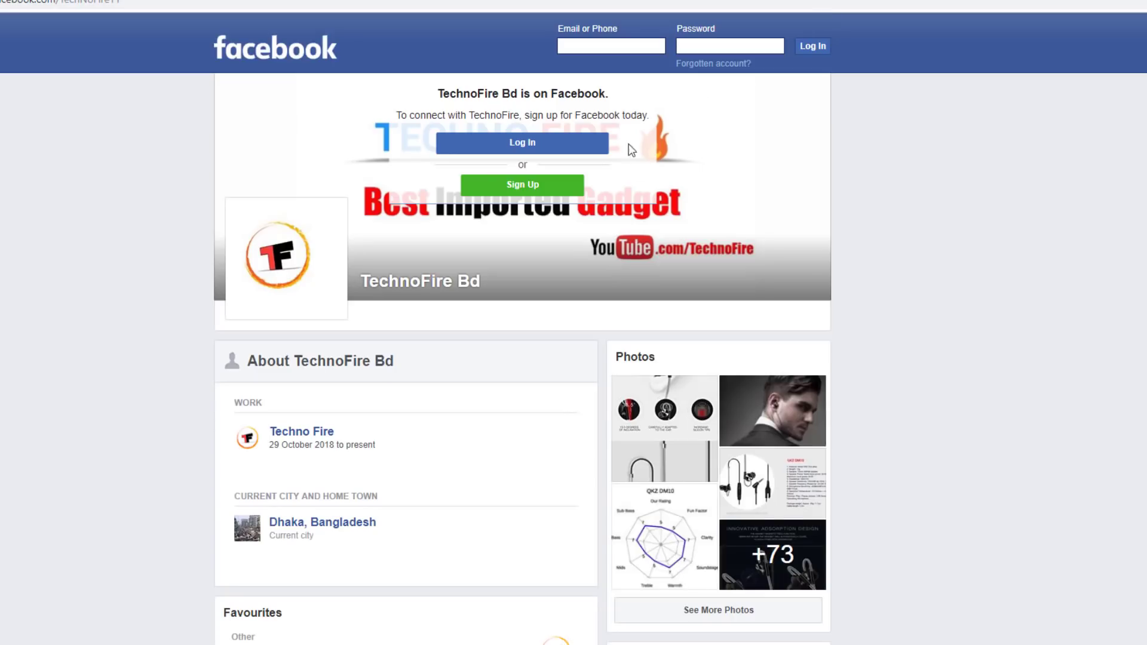
key("ctrl+w")
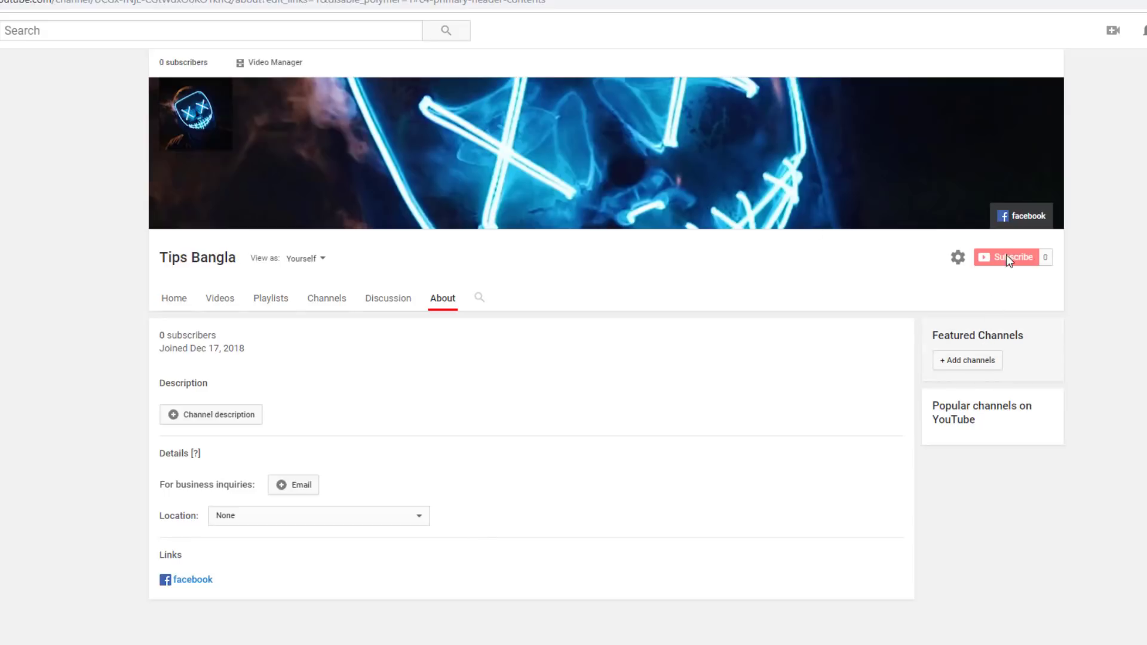
Step: Start adding featured channels and paste the copied Bangla Tips24 channel URL into the field
left_click(986, 366)
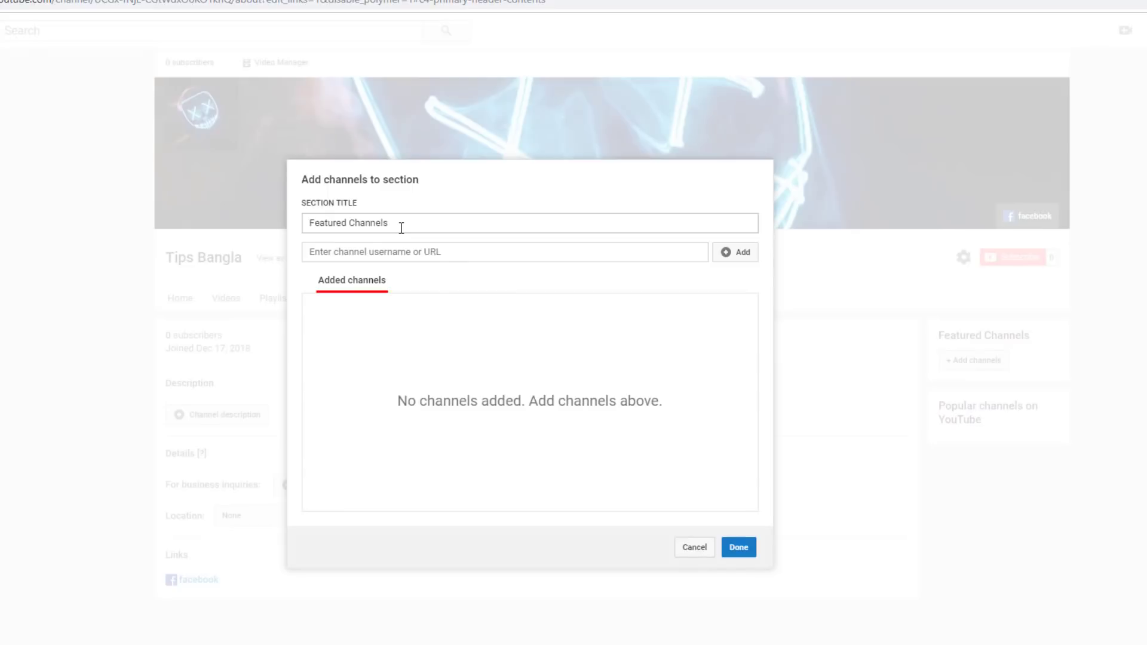
left_click(520, 252)
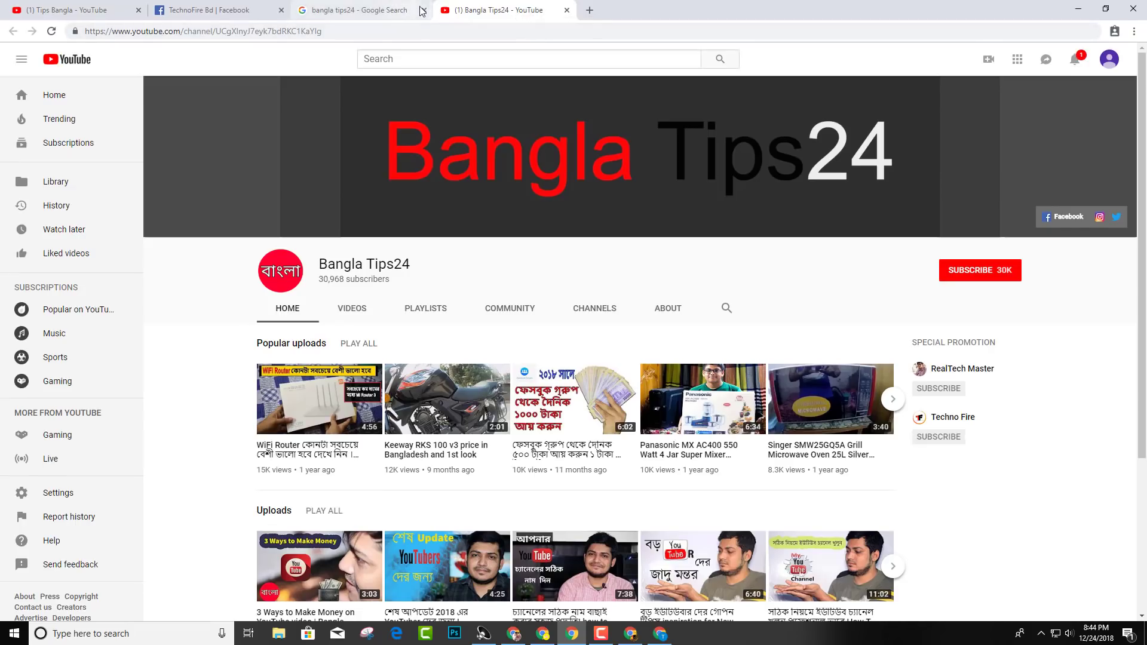
left_click(422, 10)
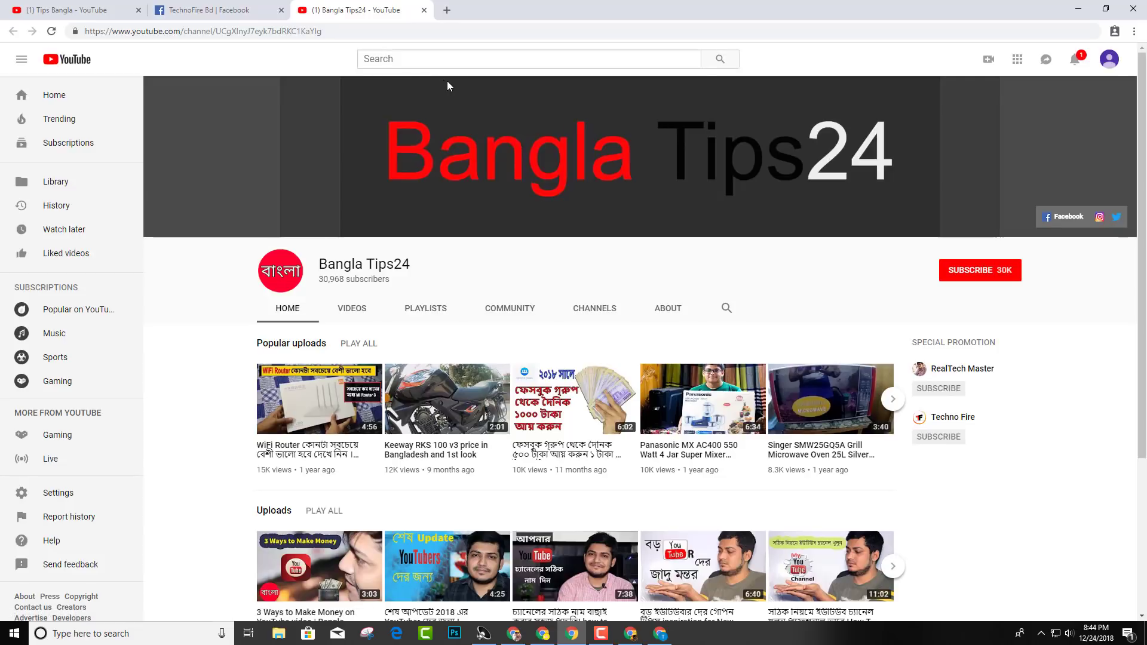
left_click(269, 32)
right_click(268, 35)
left_click(291, 100)
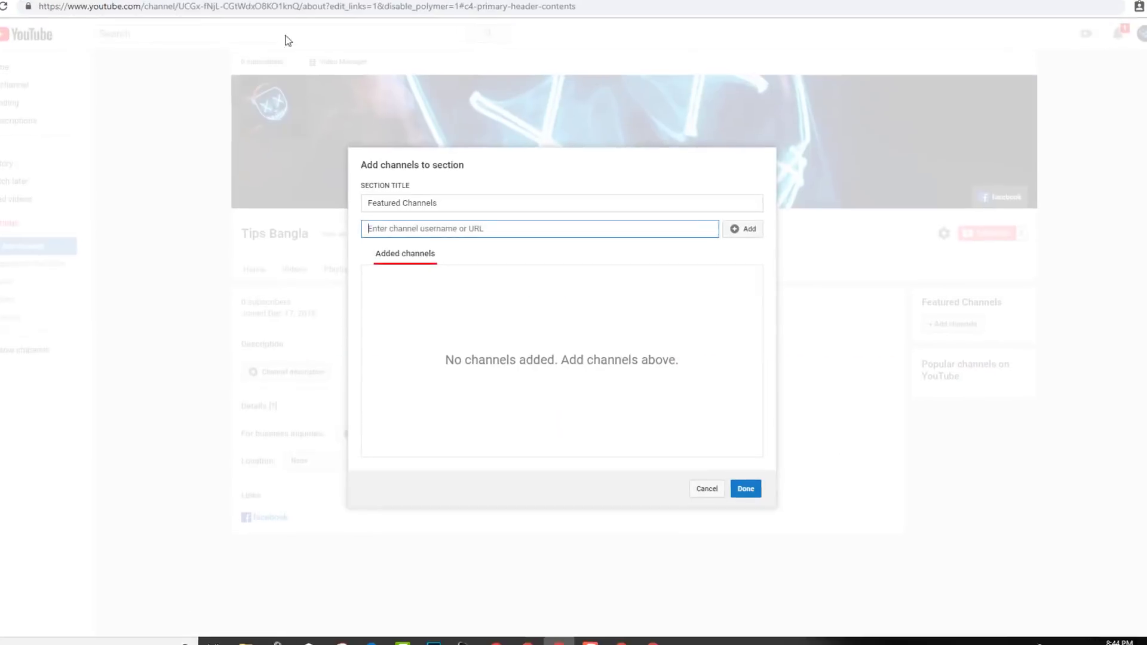
key("ctrl+v")
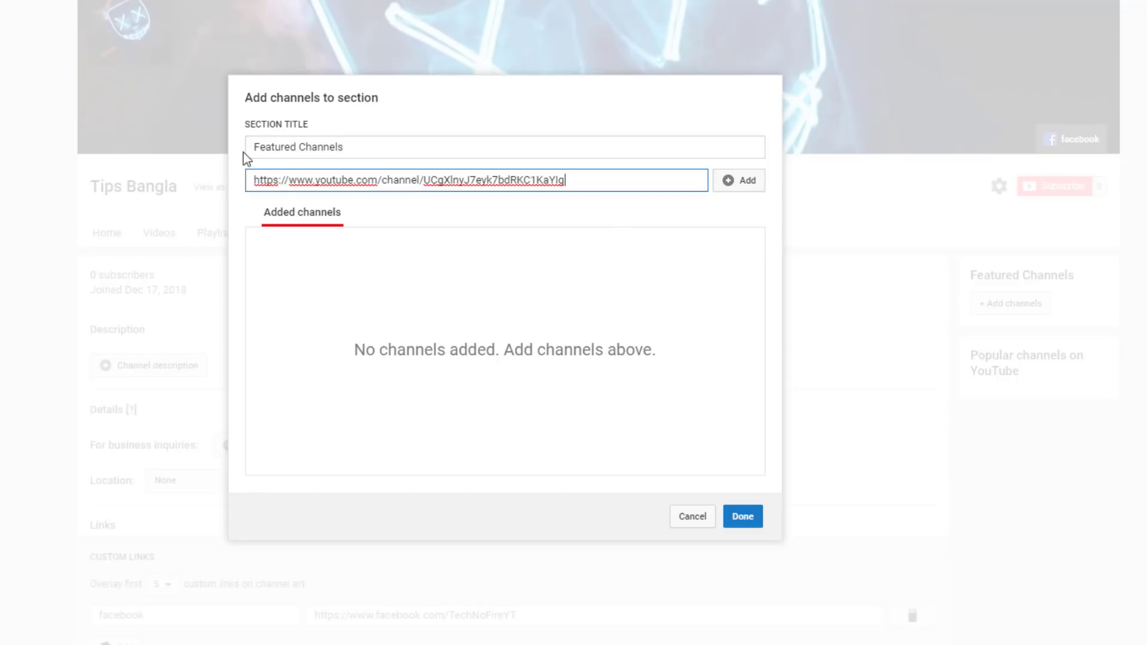
Step: Add Bangla Tips24 to the featured channels list and save the section
left_click(750, 188)
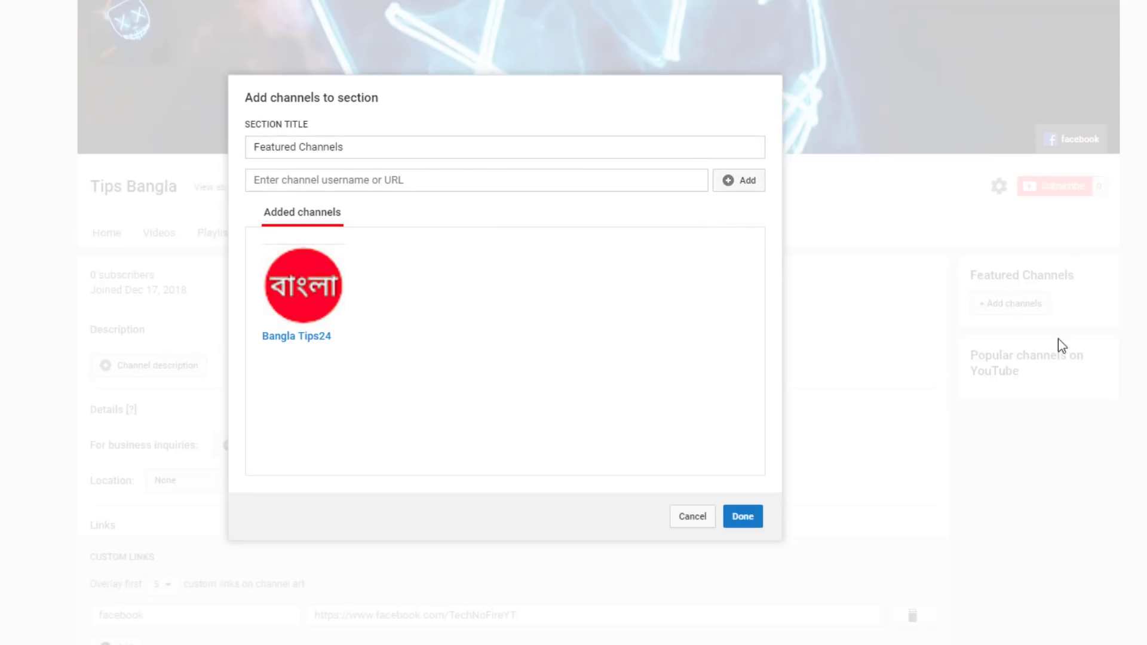
left_click(741, 518)
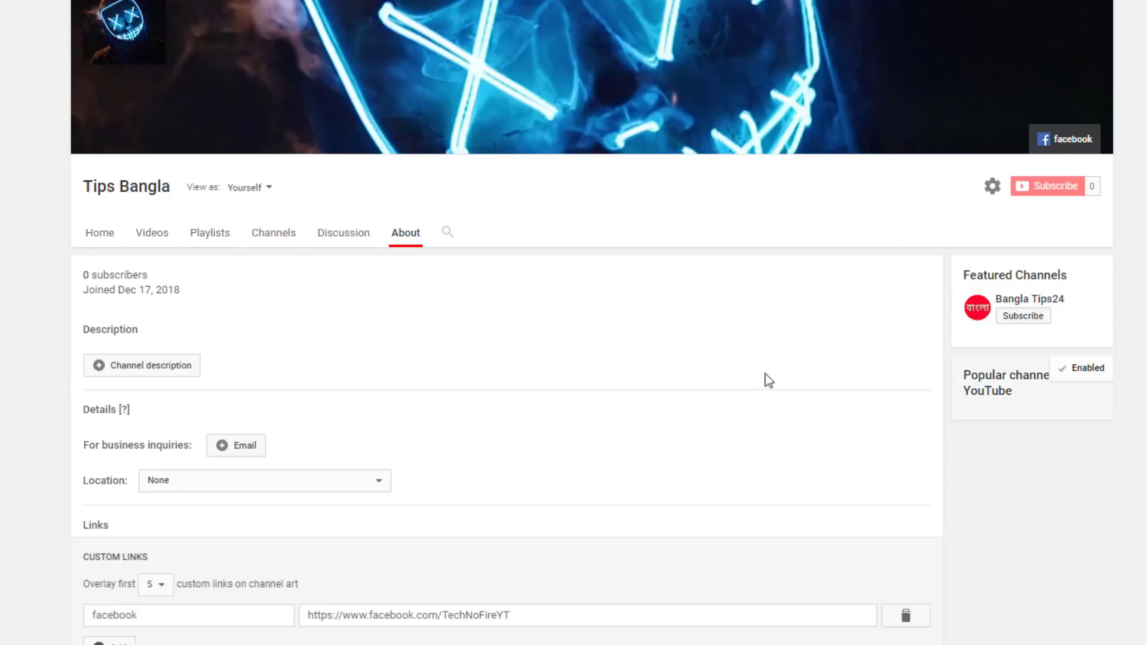
Step: Show the Tips Bangla Home page with the Facebook link and Bangla Tips24 featured
left_click(112, 239)
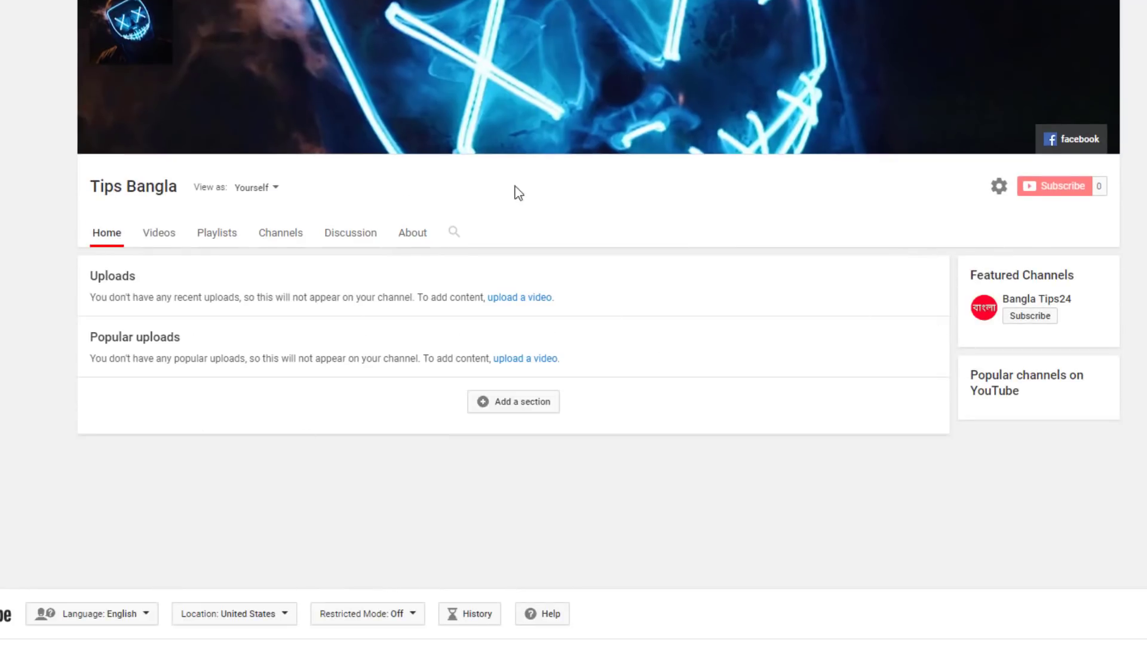